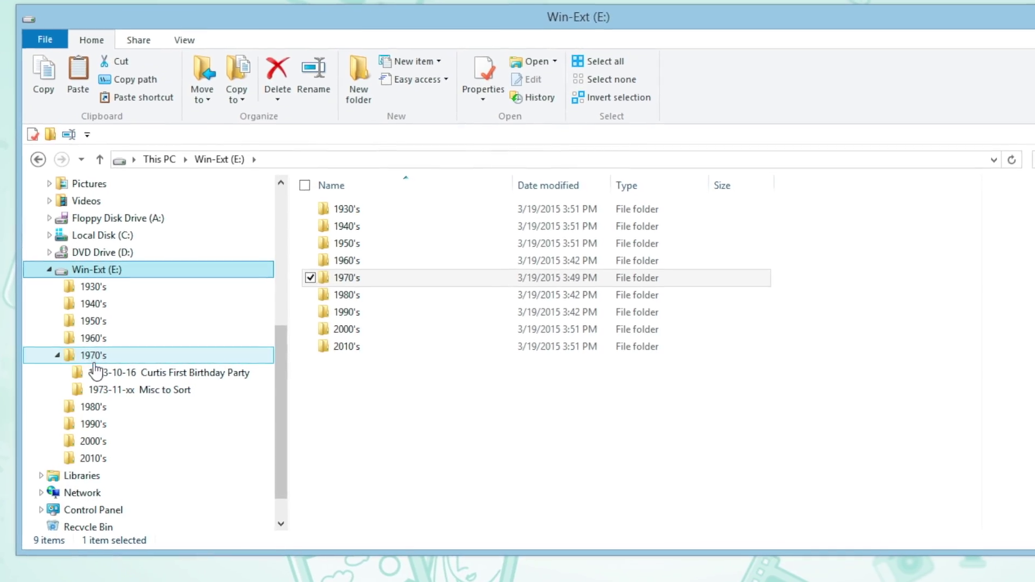
Step: Browse the 1973-11-xx Misc to Sort folder, the eighth scanned photo, and the 1972-10-23 album
{"action": "left_click", "coordinate": [97, 391]}
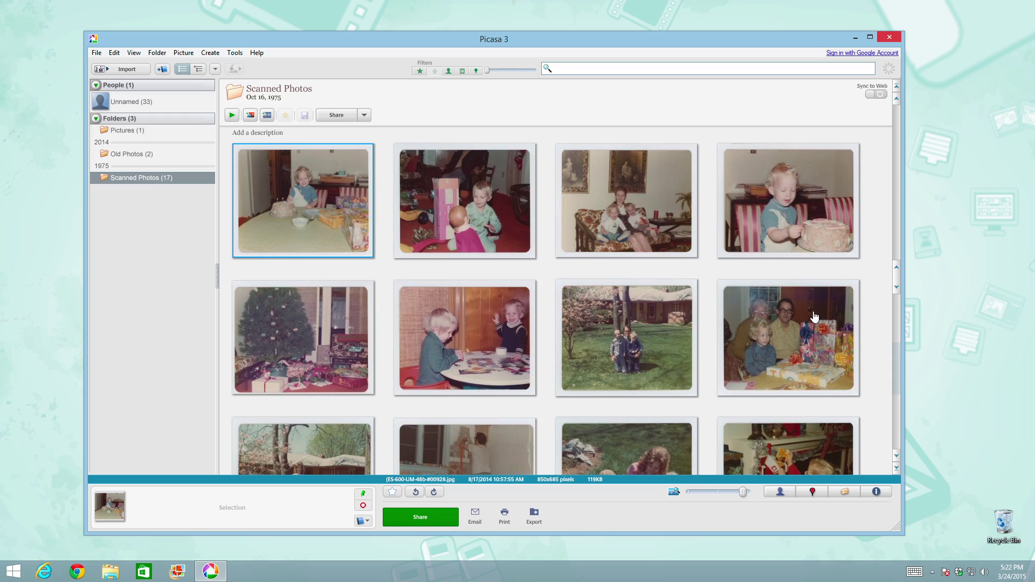
{"action": "double_click", "coordinate": [814, 317]}
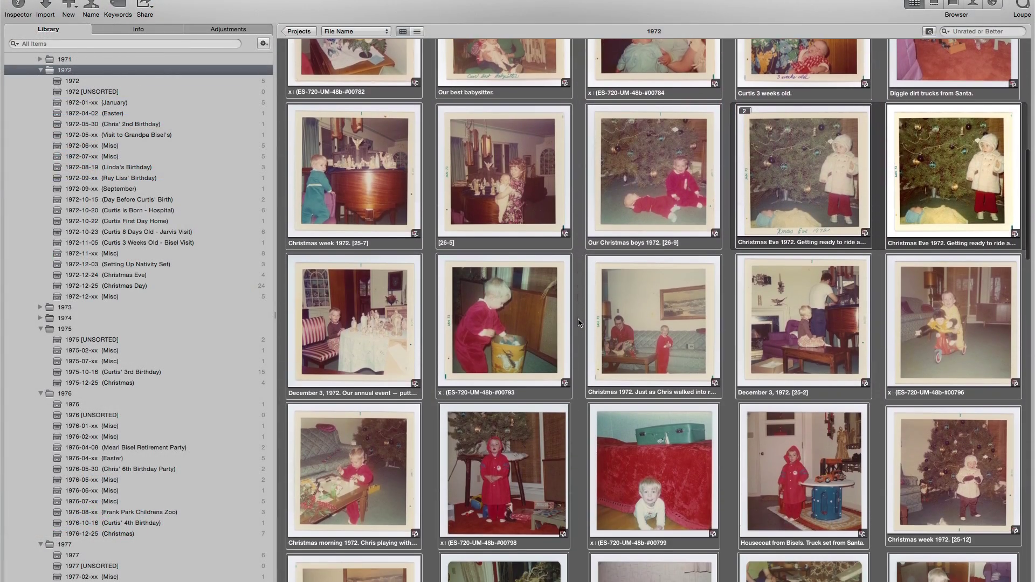
{"action": "left_click", "coordinate": [211, 232]}
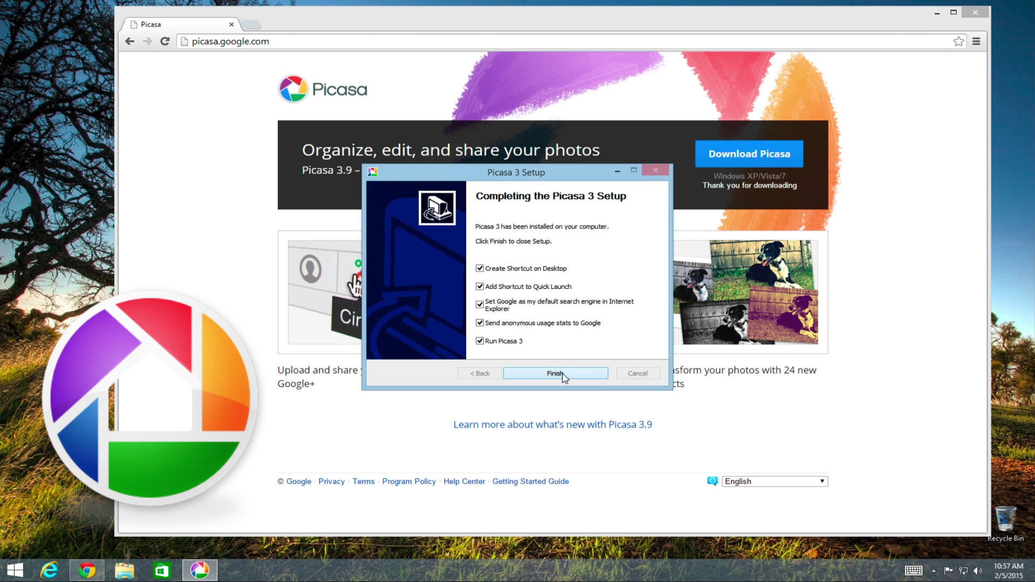
Step: Finish Picasa 3 setup and limit its picture search to My Documents, My Pictures and the Desktop
{"action": "left_click", "coordinate": [564, 377]}
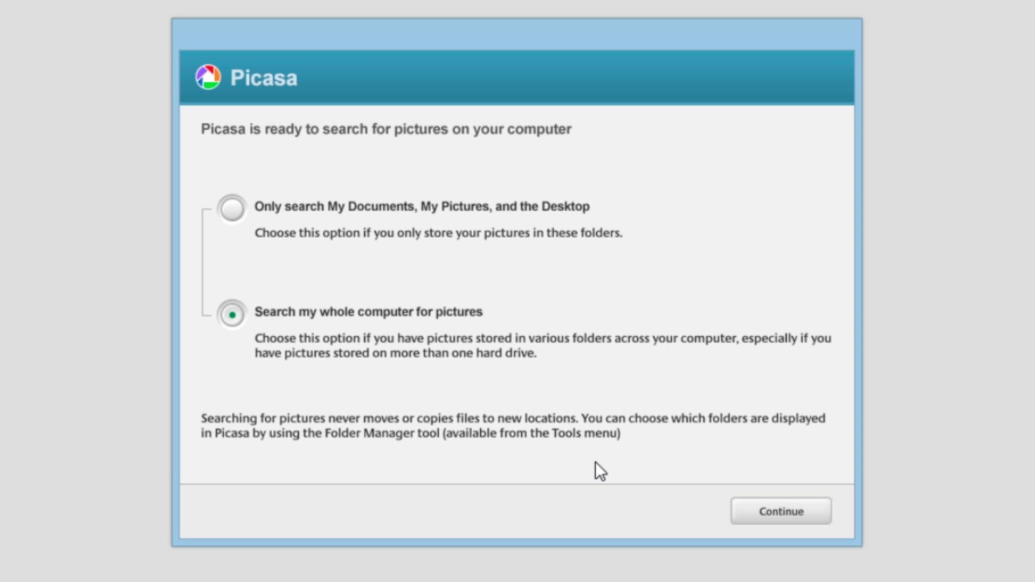
{"action": "left_click", "coordinate": [227, 212]}
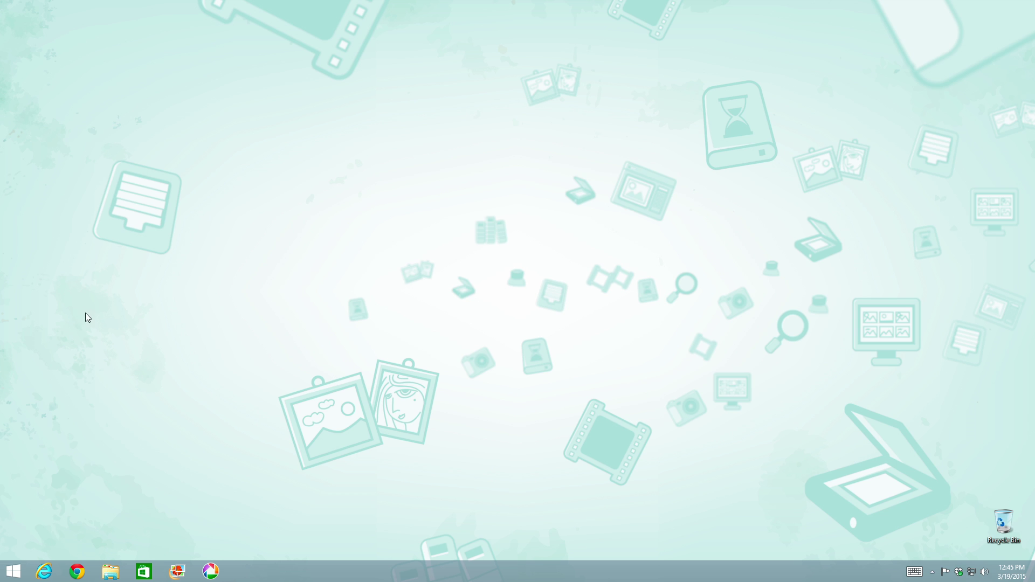
Step: Bring up the Picasa library, then open a File Explorer window on This PC
{"action": "left_click", "coordinate": [209, 572]}
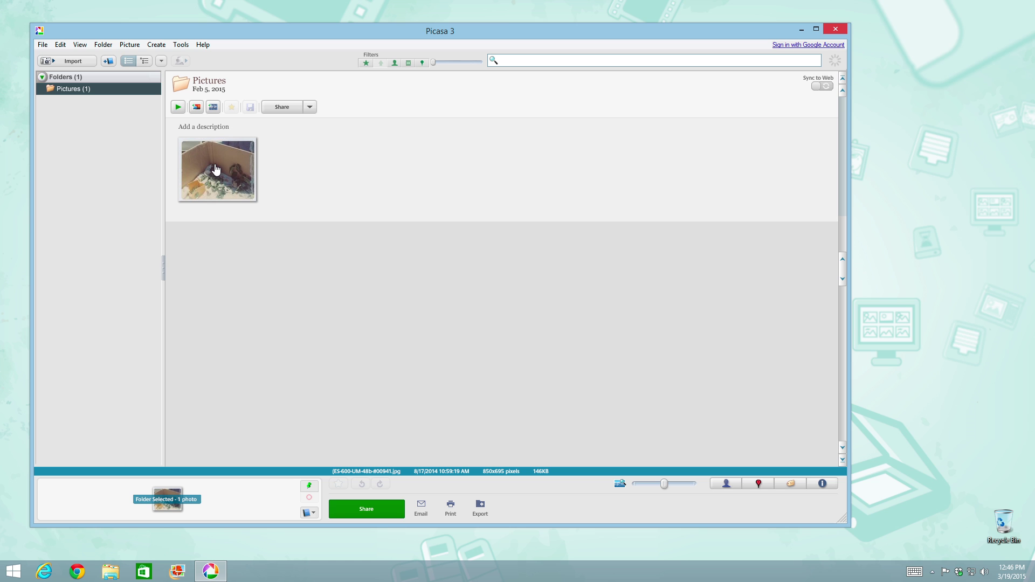
{"action": "left_click", "coordinate": [115, 572]}
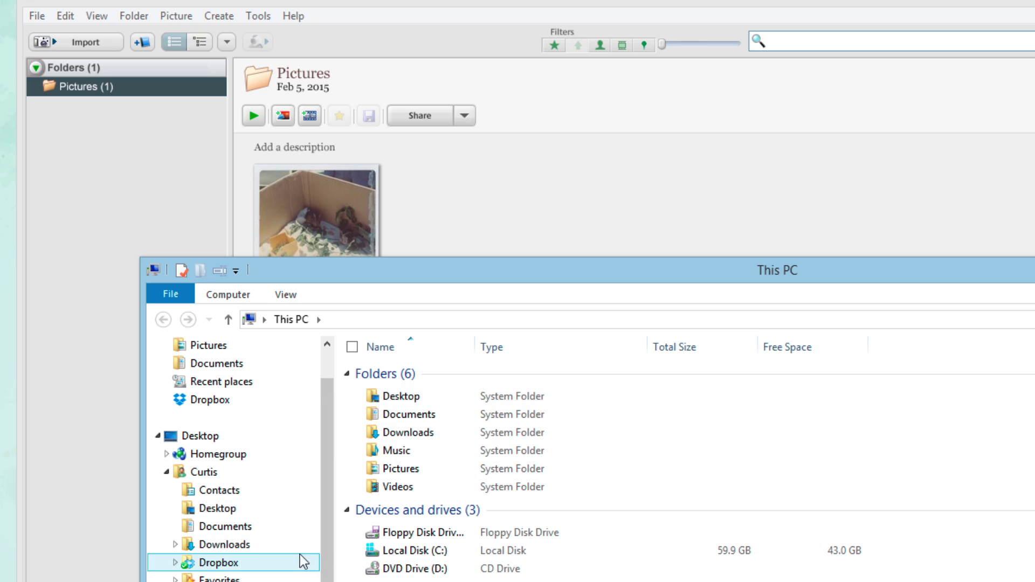
Step: Compare the Pictures, Desktop and Documents folders in Explorer, ending on Pictures with its one photo
{"action": "left_click_drag", "start_coordinate": [326, 441], "coordinate": [325, 368]}
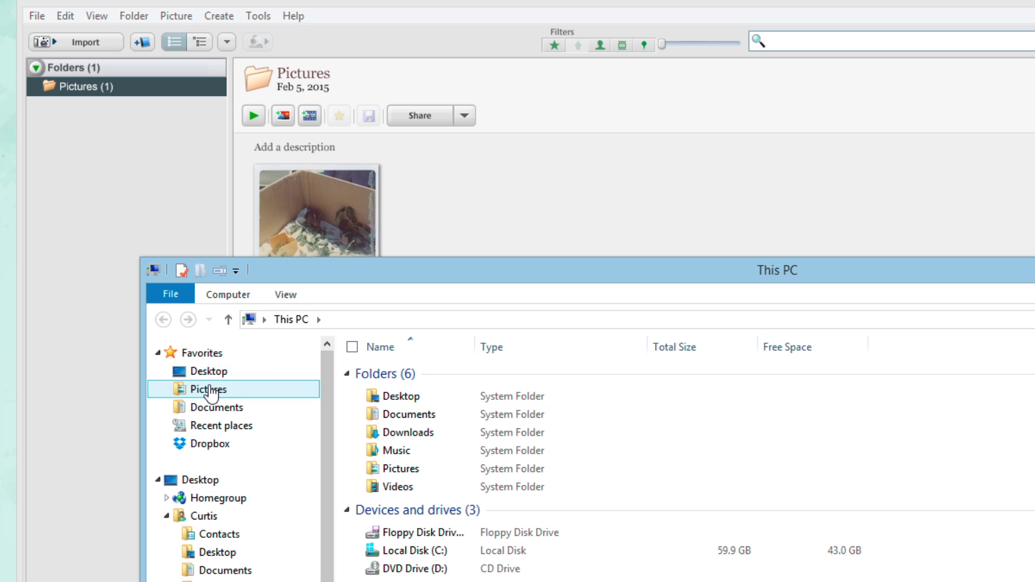
{"action": "left_click", "coordinate": [241, 388]}
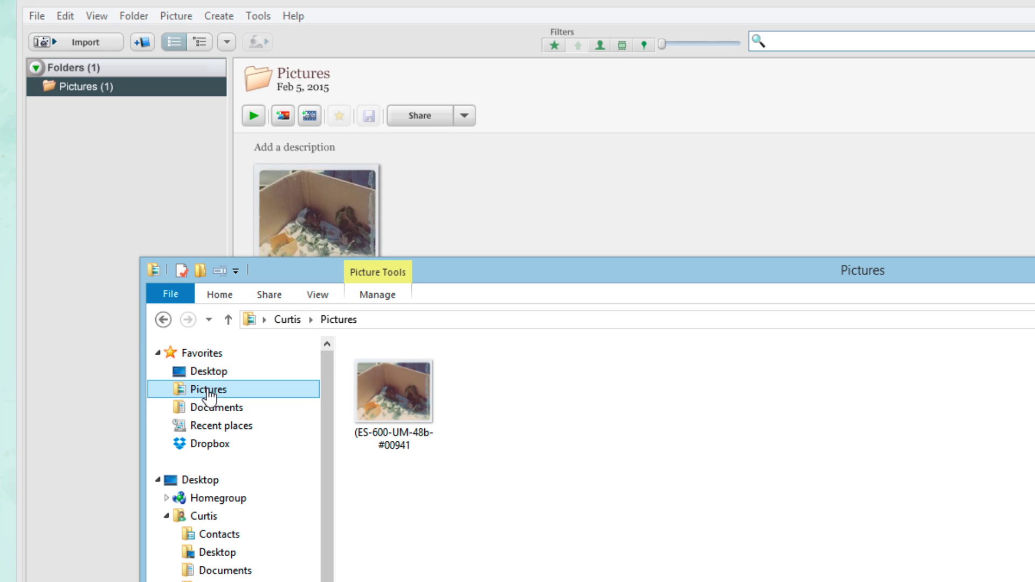
{"action": "left_click", "coordinate": [208, 374]}
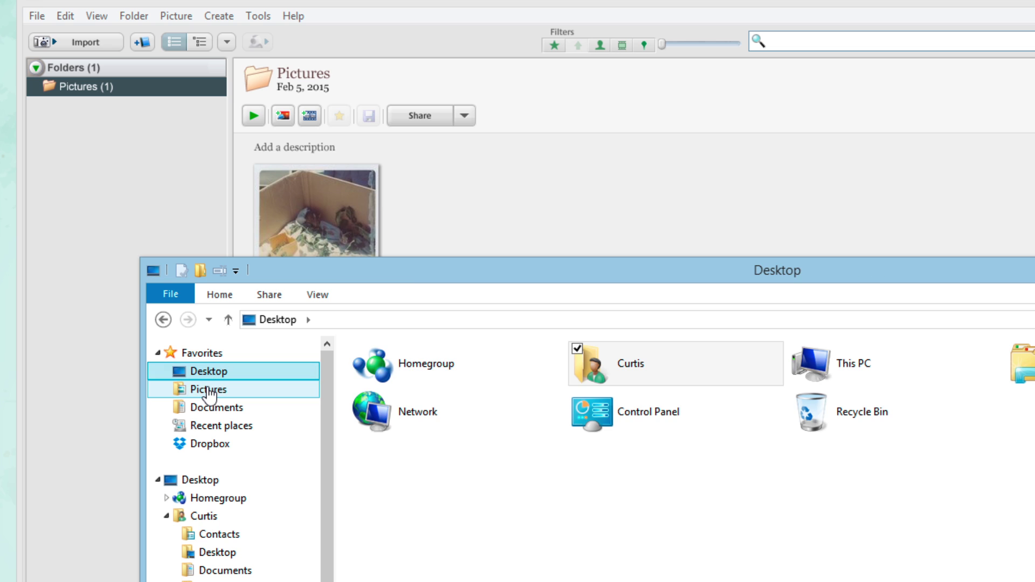
{"action": "left_click", "coordinate": [209, 393]}
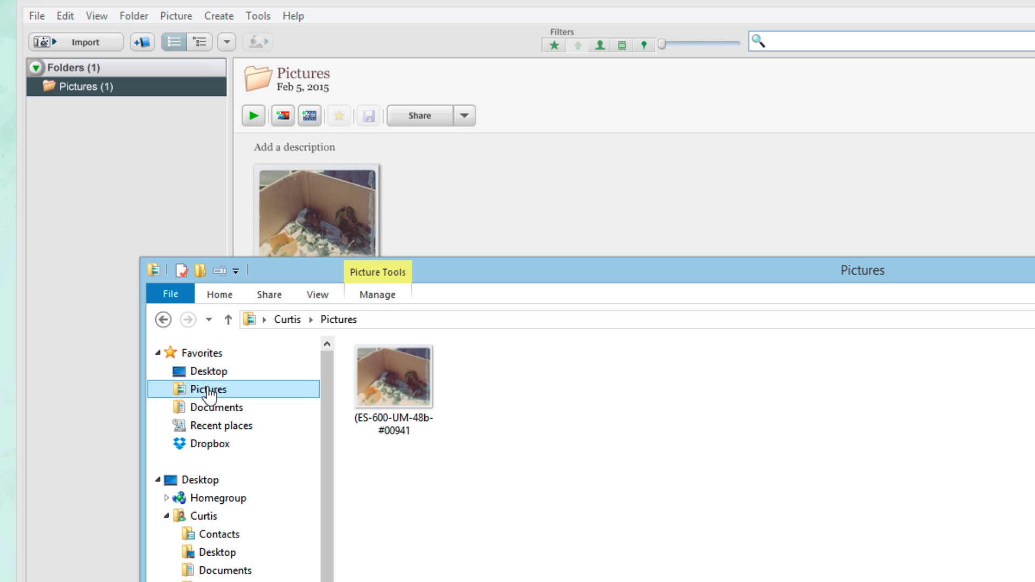
{"action": "left_click", "coordinate": [209, 411]}
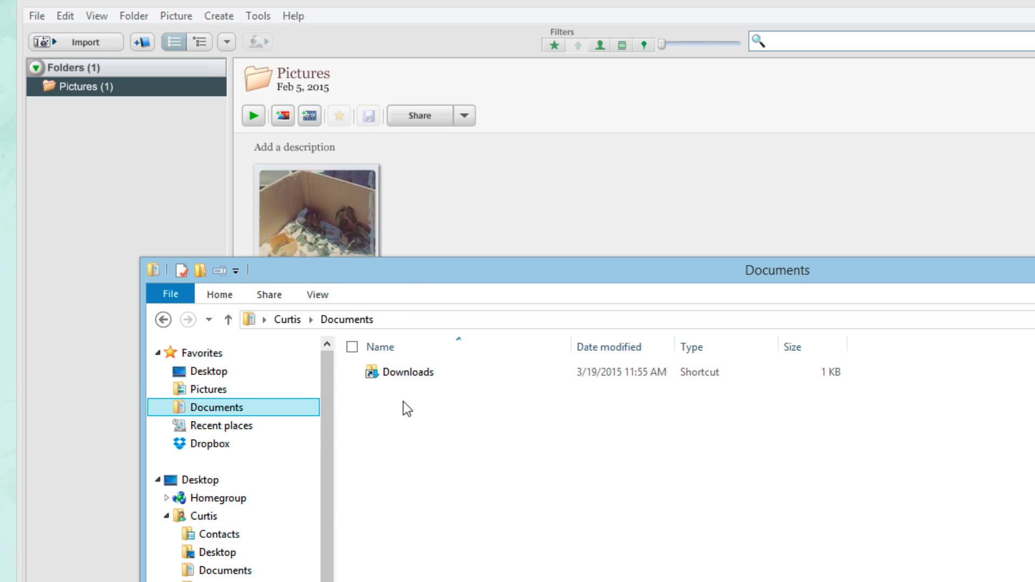
{"action": "left_click", "coordinate": [239, 389]}
{"action": "left_click", "coordinate": [236, 378]}
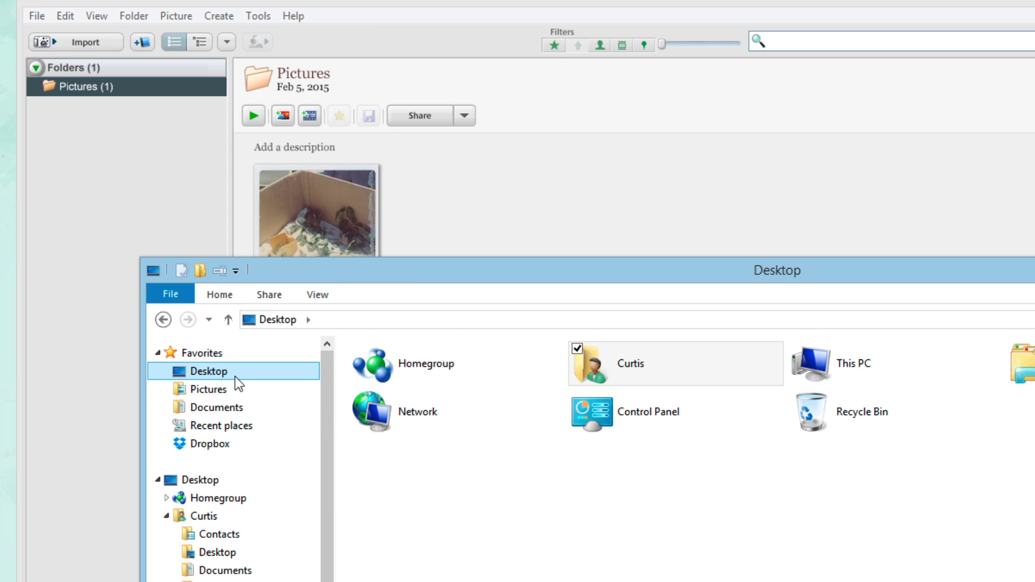
{"action": "left_click", "coordinate": [224, 390]}
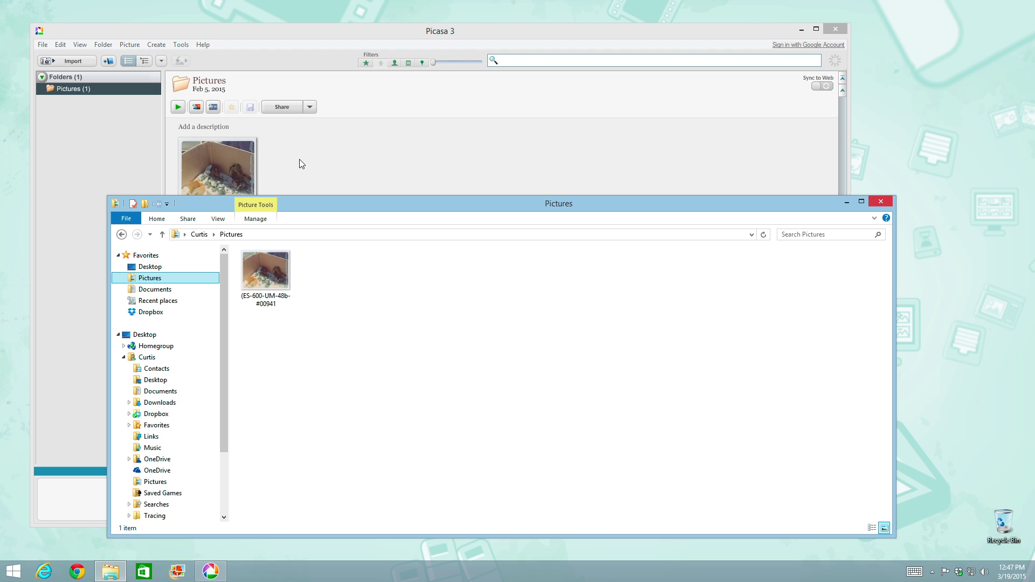
Step: Bring the Picasa library back in front of Explorer and open its Tools menu
{"action": "left_click", "coordinate": [299, 160]}
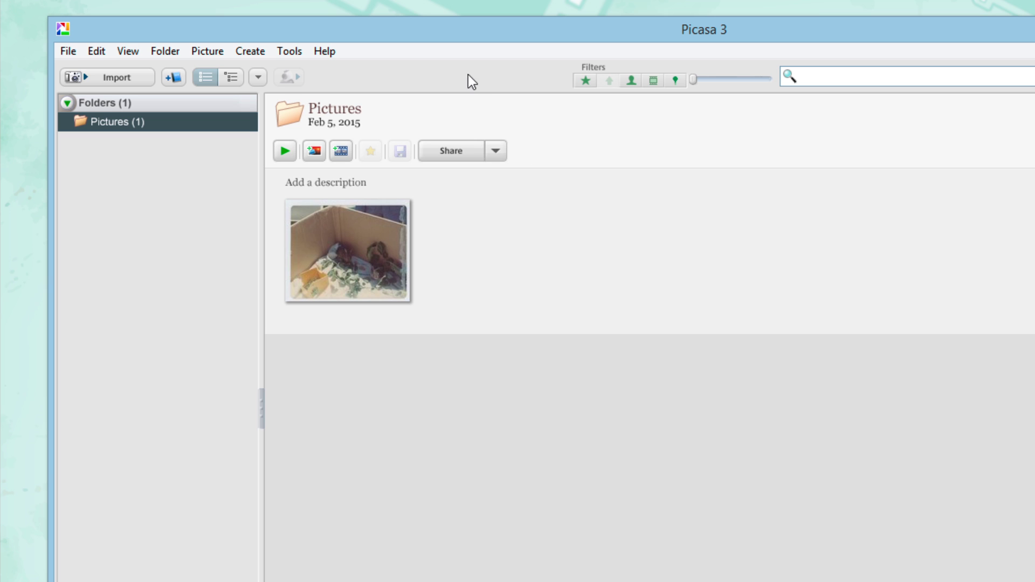
{"action": "left_click", "coordinate": [290, 51]}
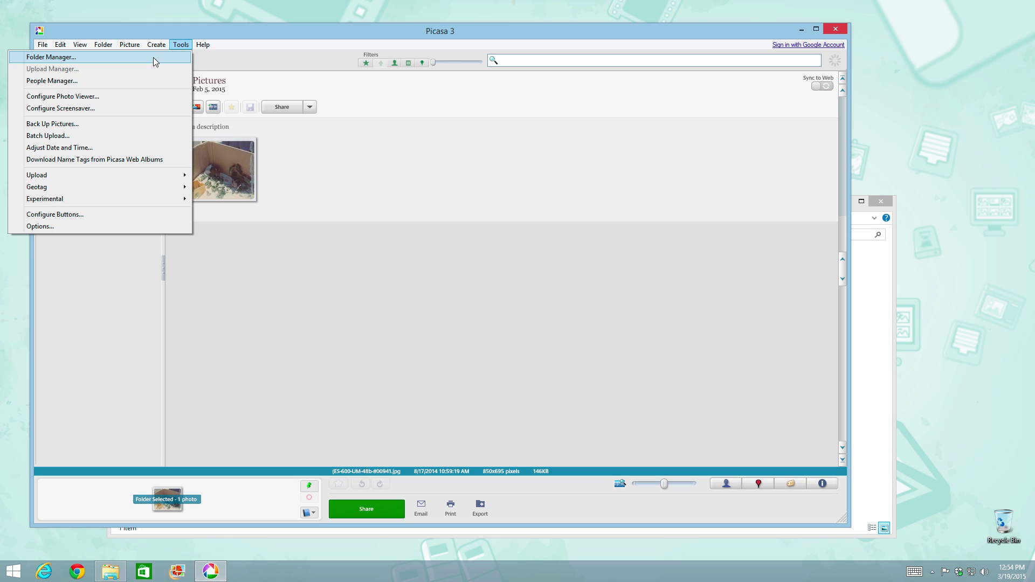
Step: In Folder Manager, set My Documents to Scan Once and apply the change
{"action": "left_click", "coordinate": [245, 72]}
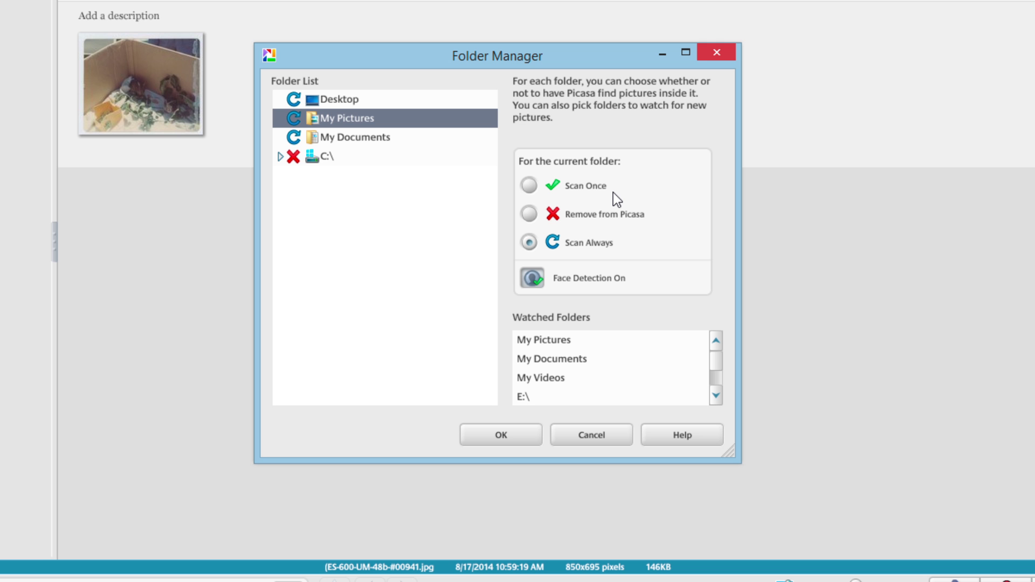
{"action": "left_click", "coordinate": [370, 138]}
{"action": "left_click", "coordinate": [529, 186]}
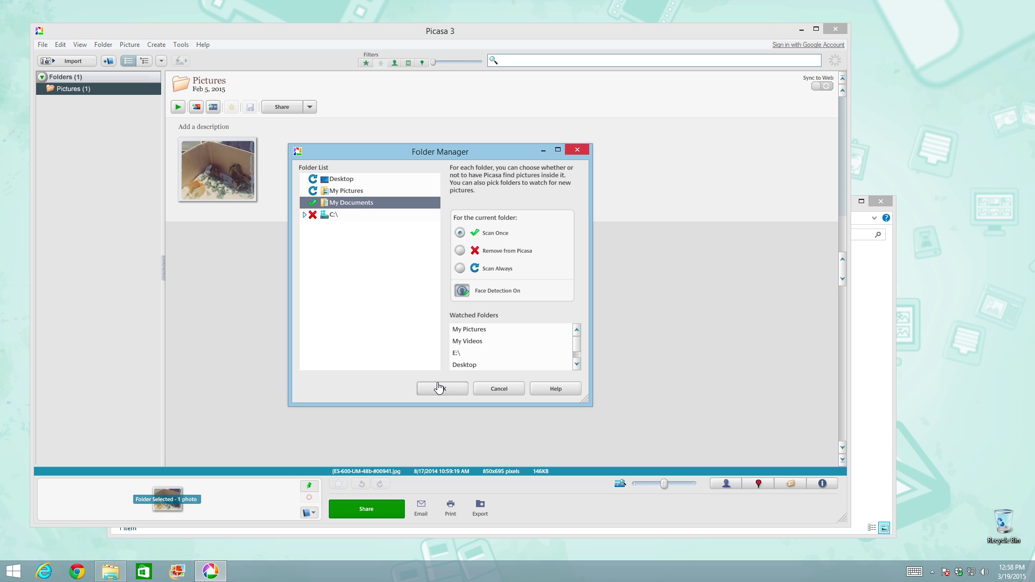
{"action": "left_click", "coordinate": [439, 388]}
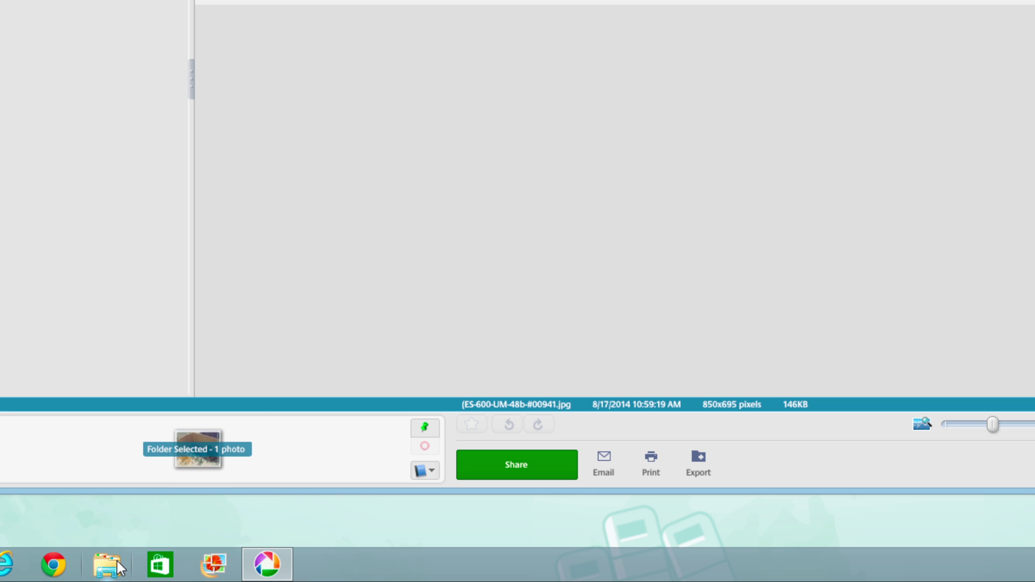
Step: Copy photo #00928 from the Scanned Photos folder on Win-Ext (E:) onto the desktop
{"action": "left_click", "coordinate": [118, 566]}
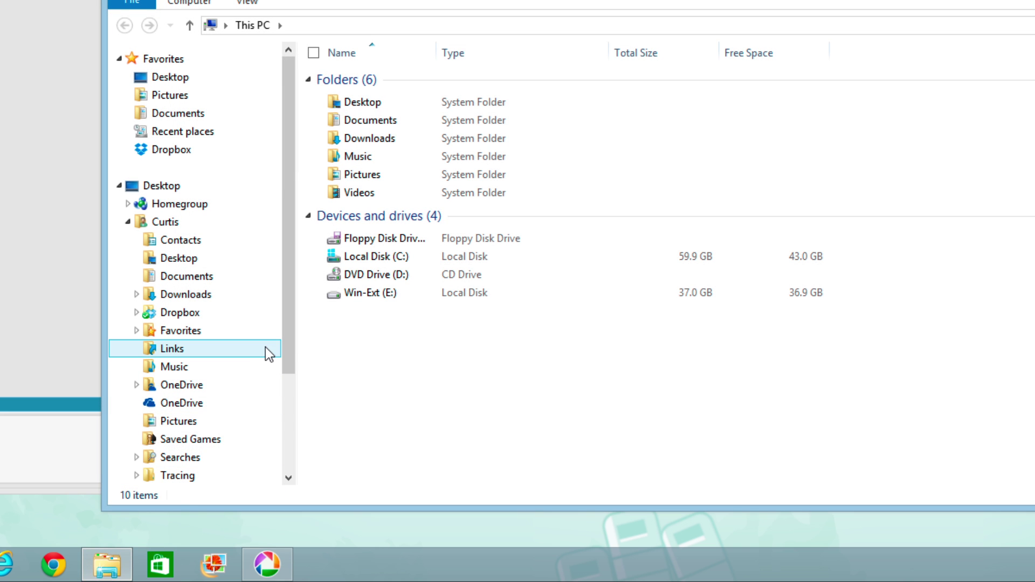
{"action": "double_click", "coordinate": [363, 294]}
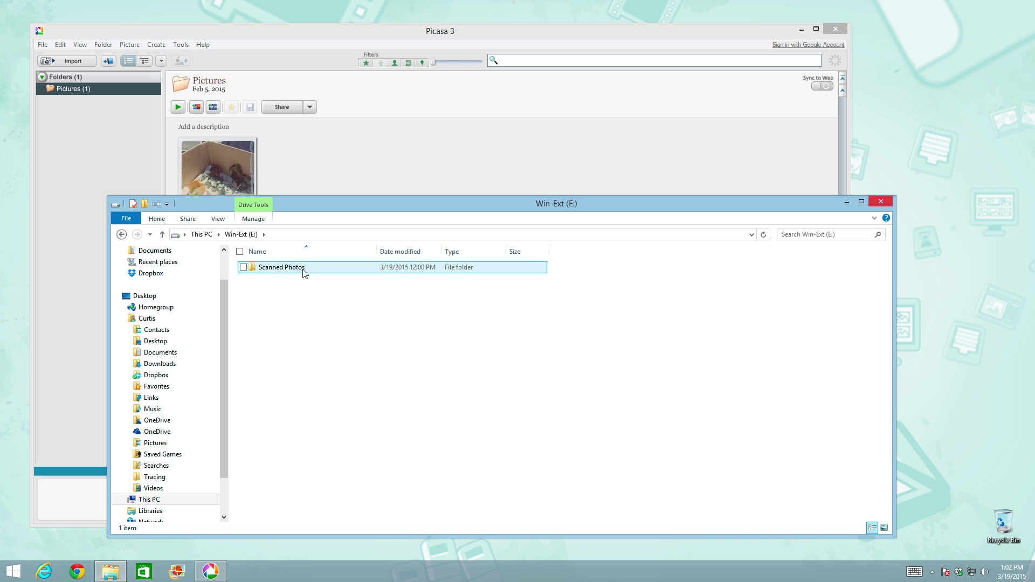
{"action": "double_click", "coordinate": [292, 272]}
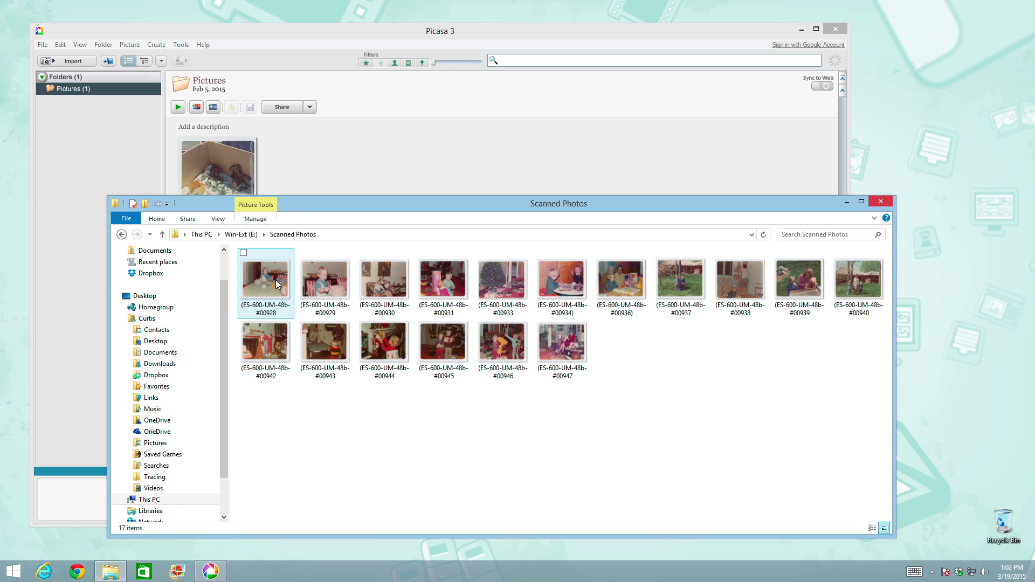
{"action": "left_click_drag", "start_coordinate": [275, 283], "coordinate": [923, 138]}
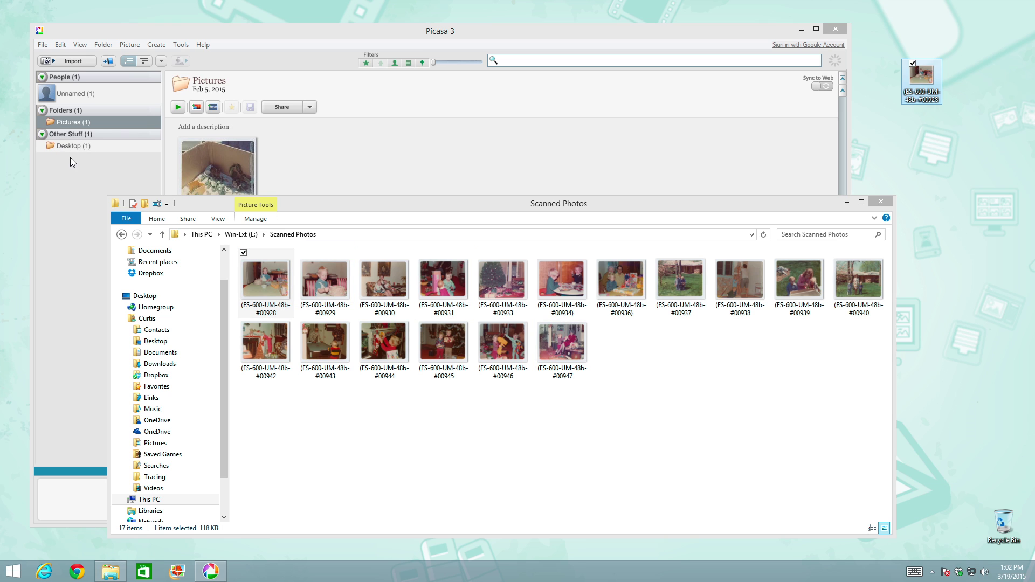
Step: Show the Desktop (1) folder's photo in Picasa and open the Folder Manager
{"action": "left_click", "coordinate": [68, 146]}
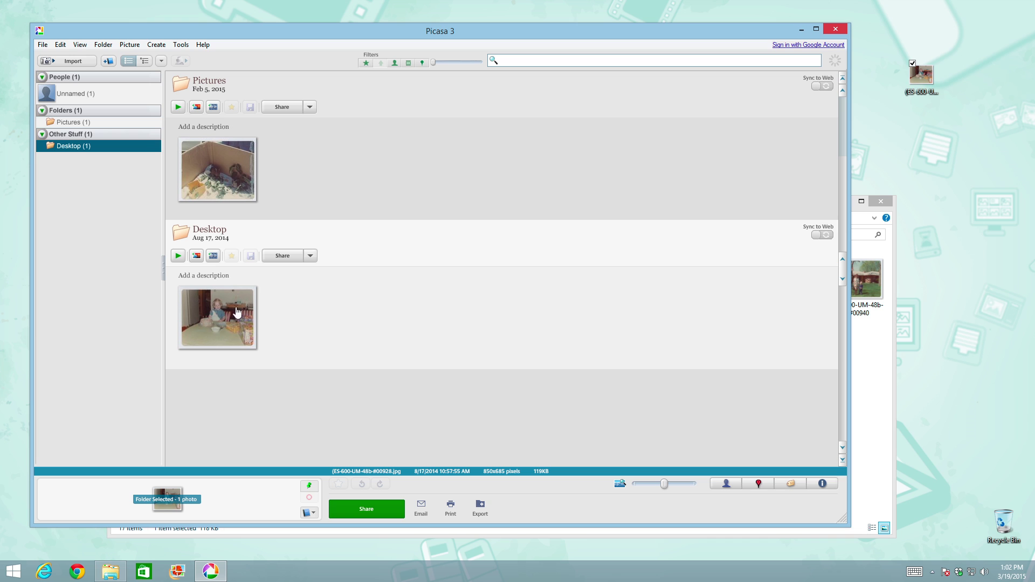
{"action": "left_click", "coordinate": [182, 47]}
{"action": "left_click", "coordinate": [138, 60]}
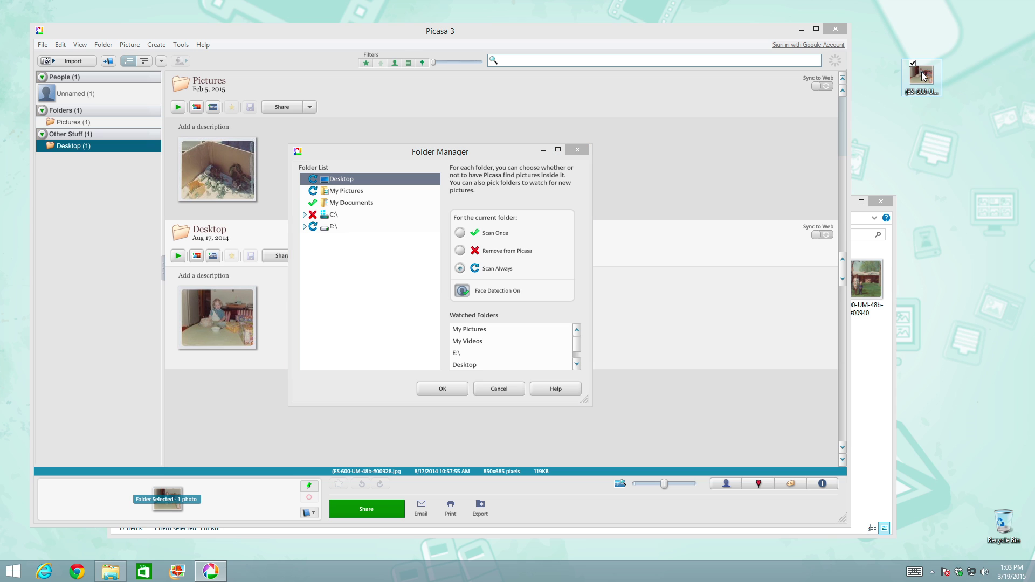
Step: Delete the desktop photo to the Recycle Bin, close Folder Manager, then restore the photo to the desktop
{"action": "left_click_drag", "start_coordinate": [920, 72], "coordinate": [1003, 528]}
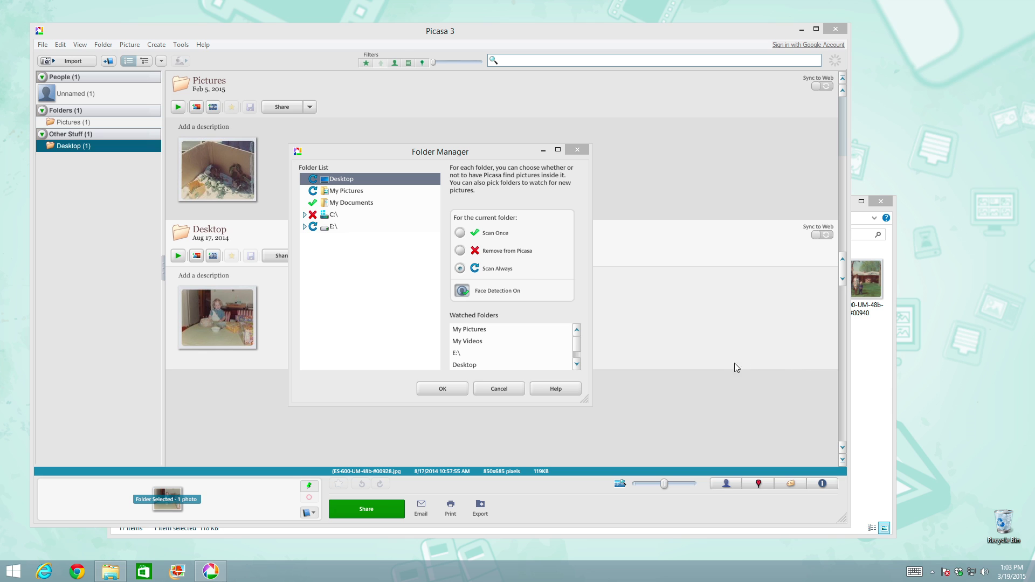
{"action": "left_click", "coordinate": [442, 388]}
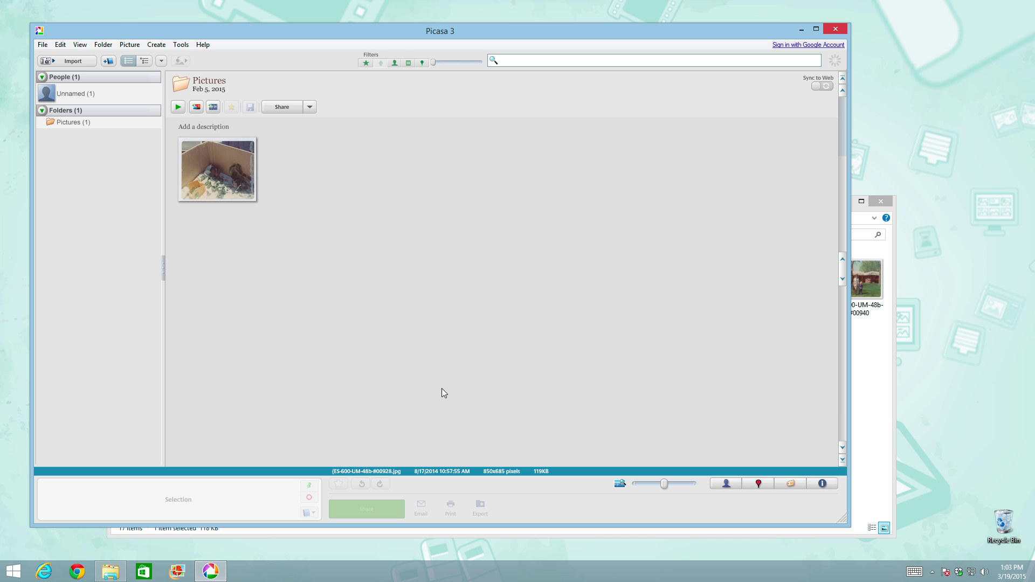
{"action": "double_click", "coordinate": [1001, 518]}
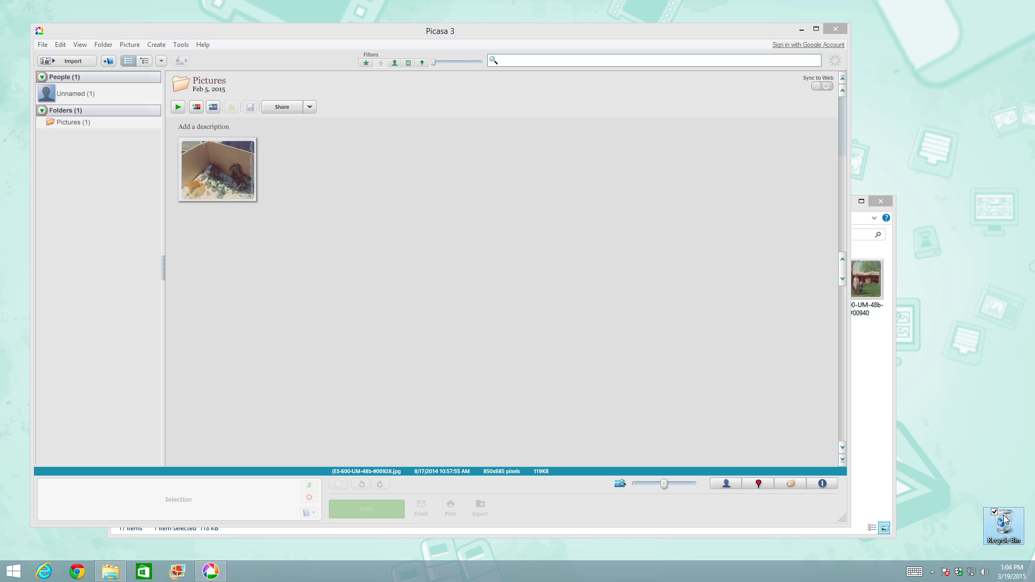
{"action": "left_click_drag", "start_coordinate": [274, 280], "coordinate": [970, 93]}
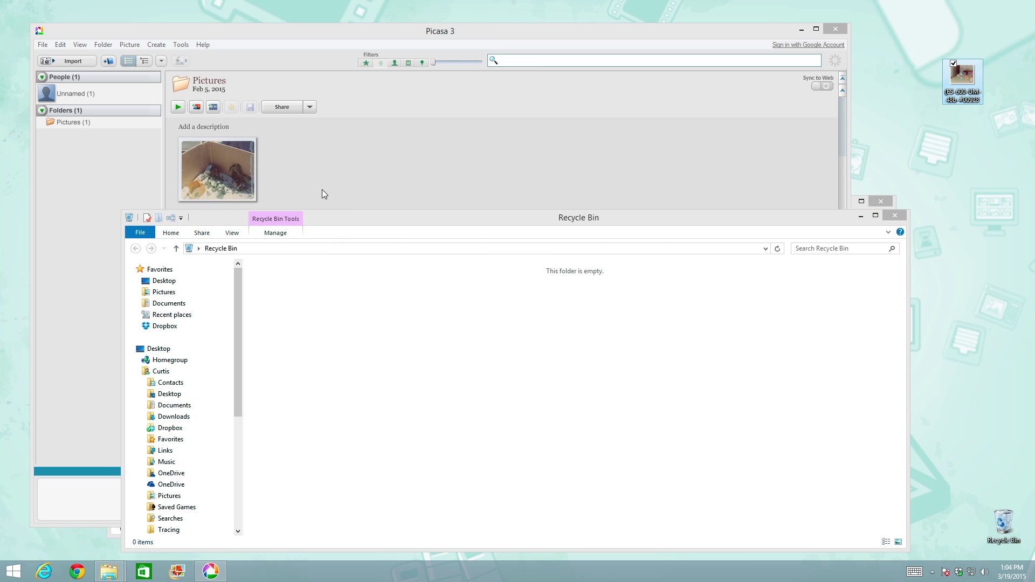
Step: Close the Recycle Bin and open the Old Photos folder on Local Disk (C:)
{"action": "left_click", "coordinate": [893, 215]}
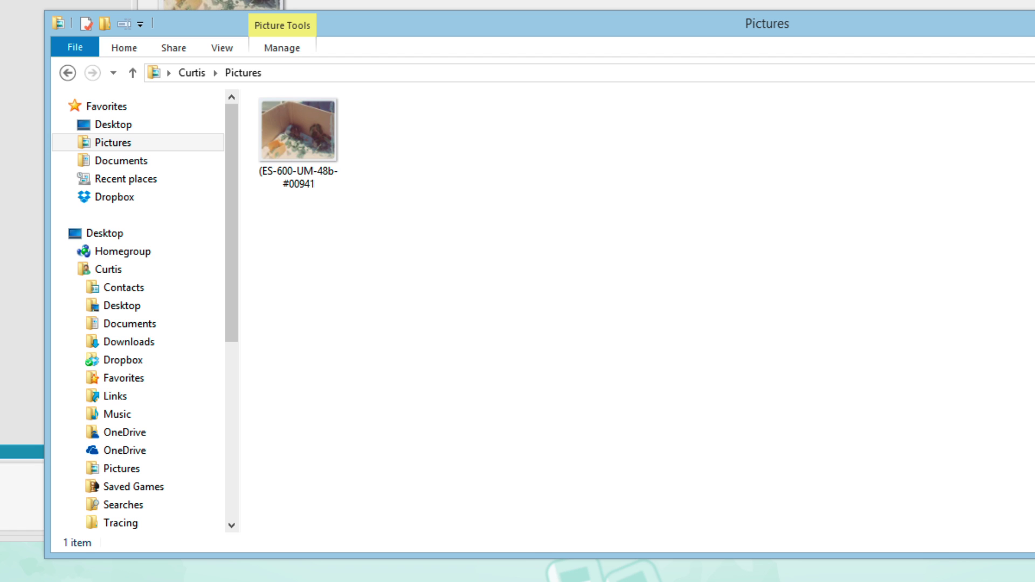
{"action": "left_click_drag", "start_coordinate": [228, 226], "coordinate": [225, 411]}
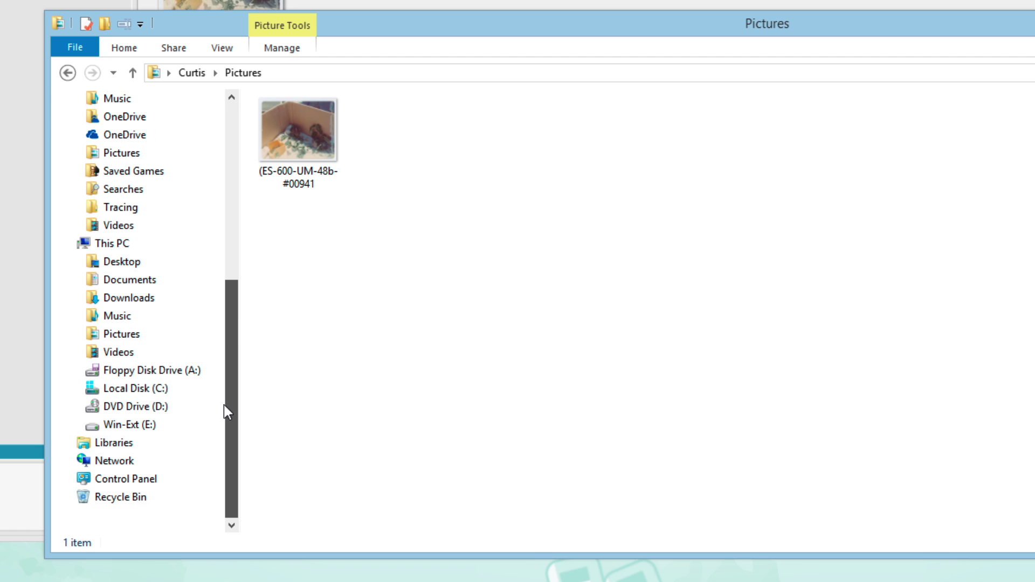
{"action": "left_click", "coordinate": [137, 394]}
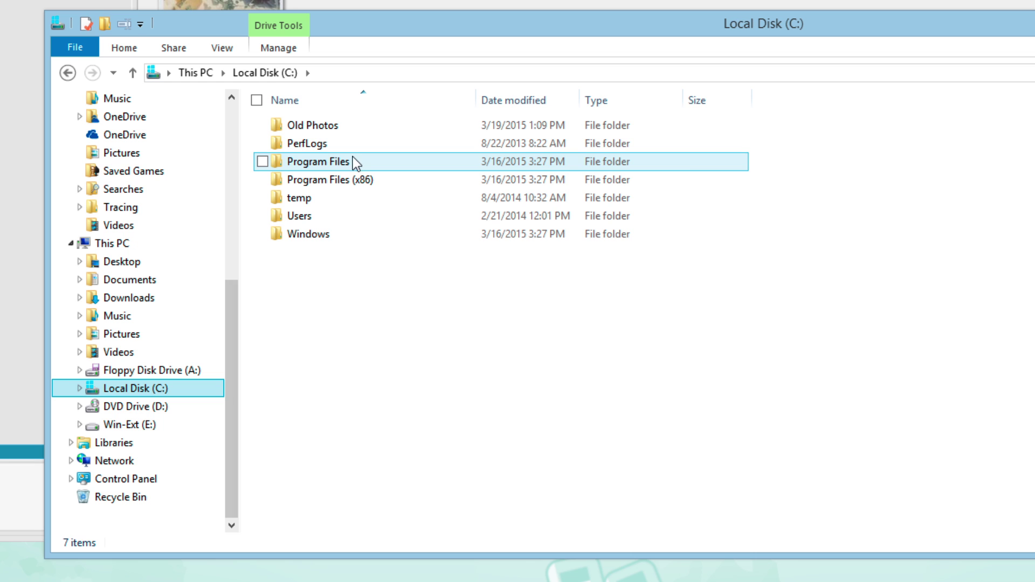
{"action": "double_click", "coordinate": [280, 125]}
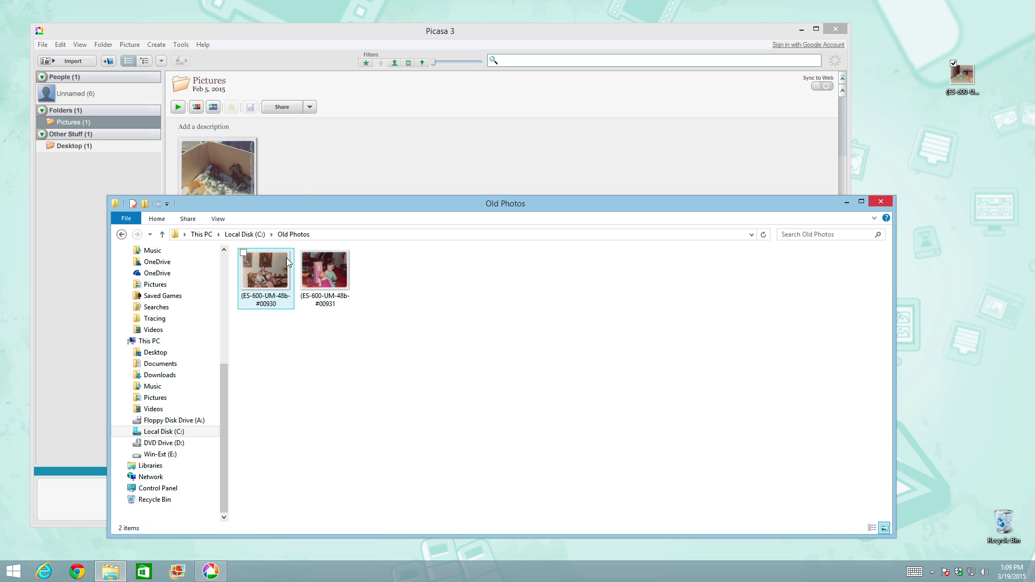
Step: In Folder Manager, set C:\Old Photos to Scan Once and apply it to add the folder to the library
{"action": "left_click", "coordinate": [293, 56]}
{"action": "left_click", "coordinate": [189, 46]}
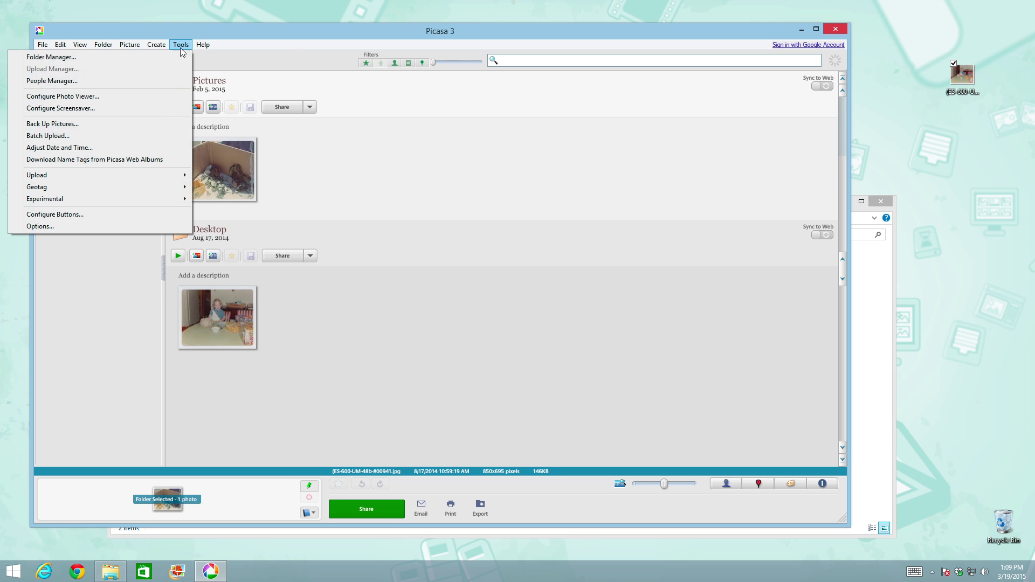
{"action": "left_click", "coordinate": [60, 57]}
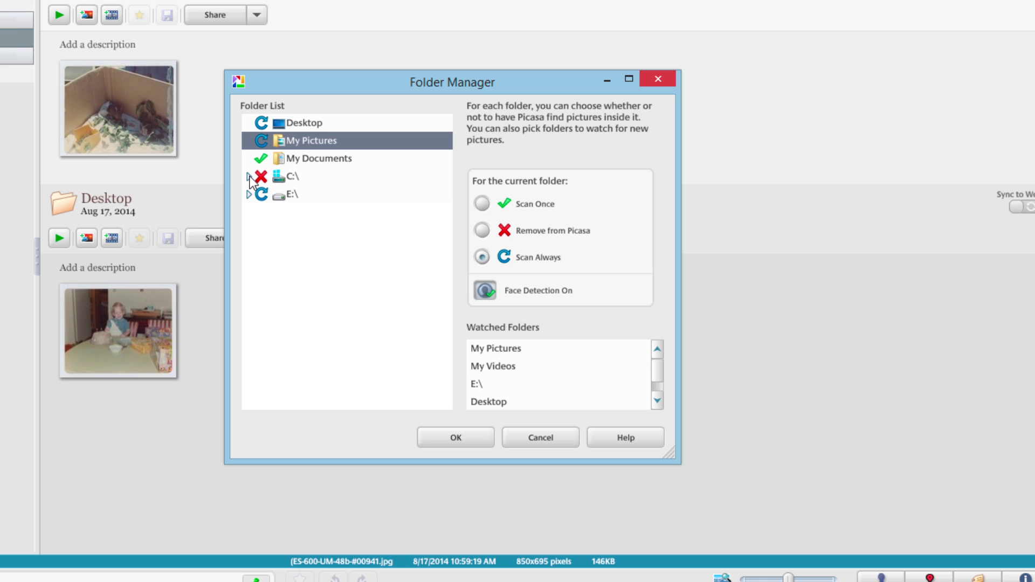
{"action": "left_click", "coordinate": [250, 176]}
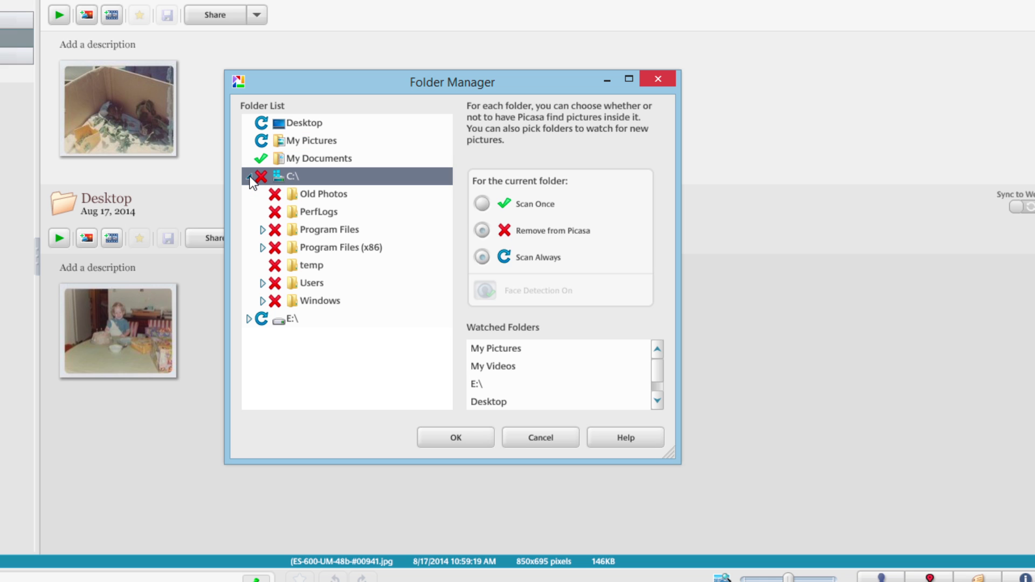
{"action": "left_click", "coordinate": [315, 196]}
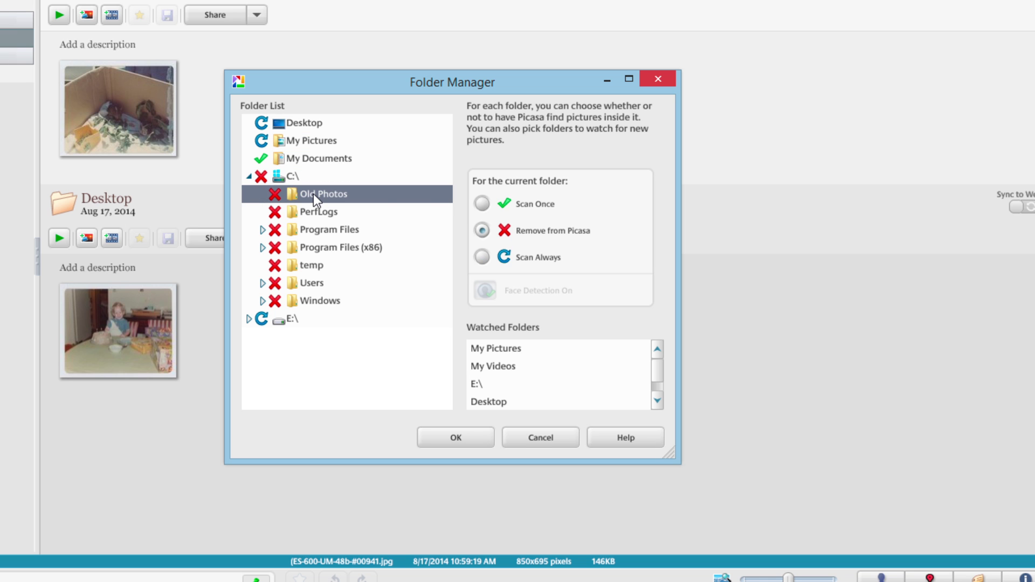
{"action": "left_click", "coordinate": [482, 204]}
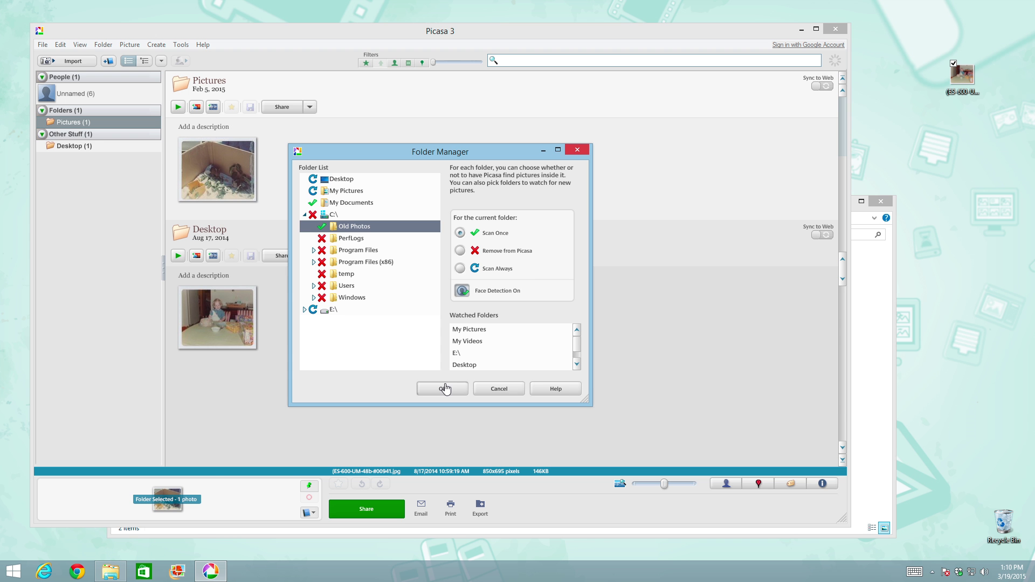
{"action": "left_click", "coordinate": [443, 389]}
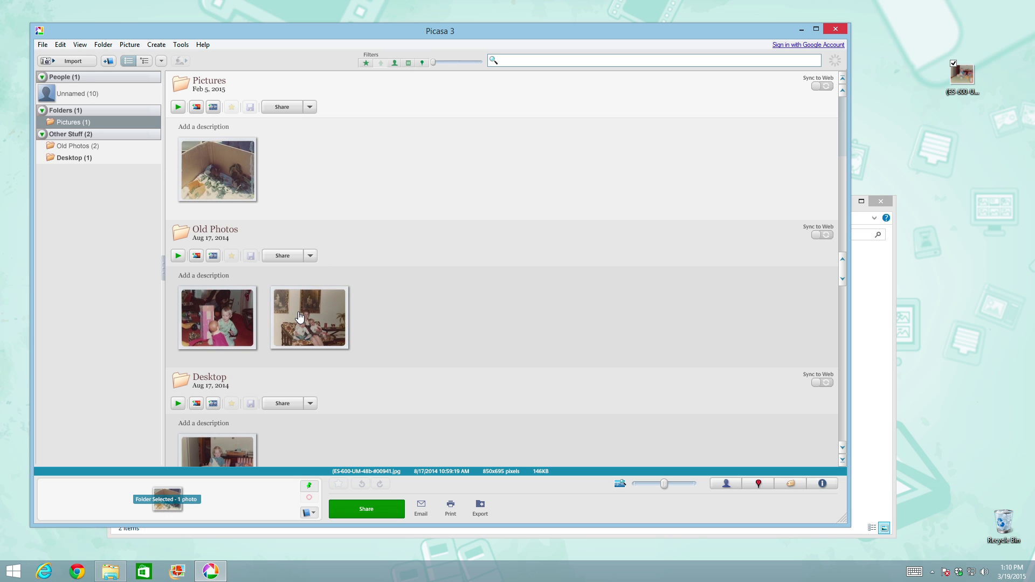
Step: Move desktop photo #00928 into the Old Photos folder in File Explorer
{"action": "left_click", "coordinate": [872, 271]}
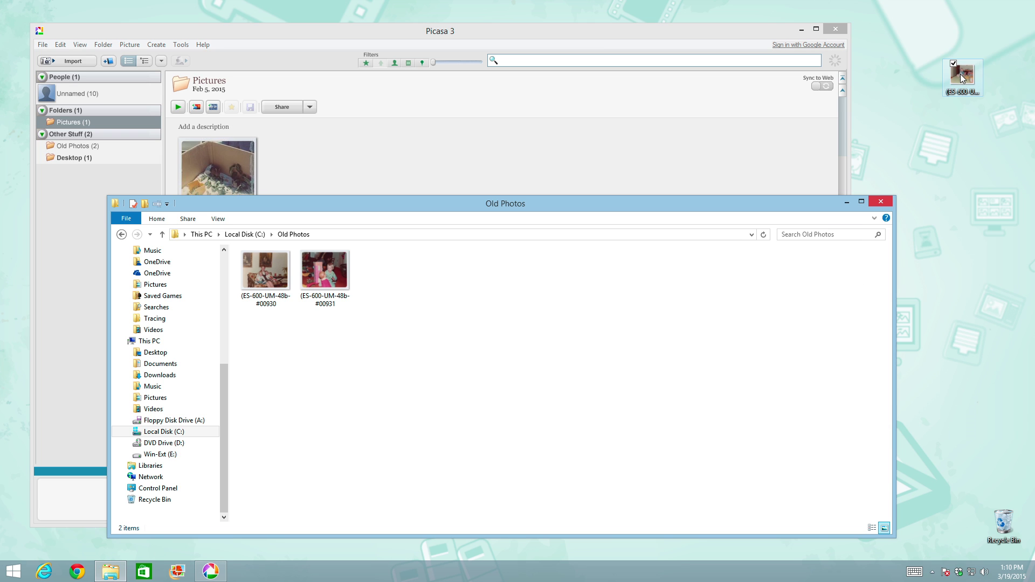
{"action": "left_click_drag", "start_coordinate": [960, 76], "coordinate": [411, 266]}
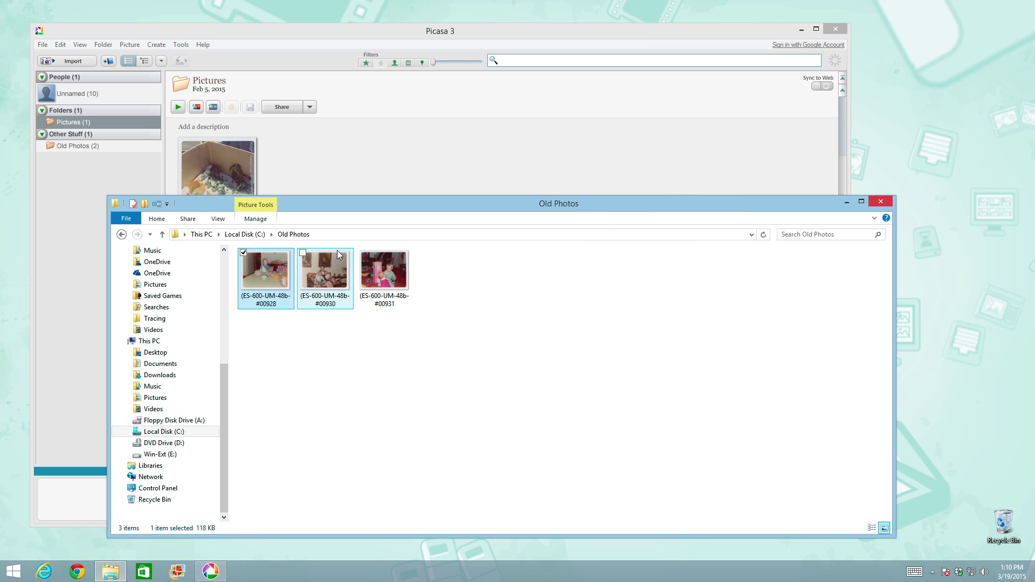
{"action": "left_click", "coordinate": [283, 56]}
Step: Display the Old Photos folder's two photos, dated Aug 17, 2014
{"action": "left_click", "coordinate": [60, 144]}
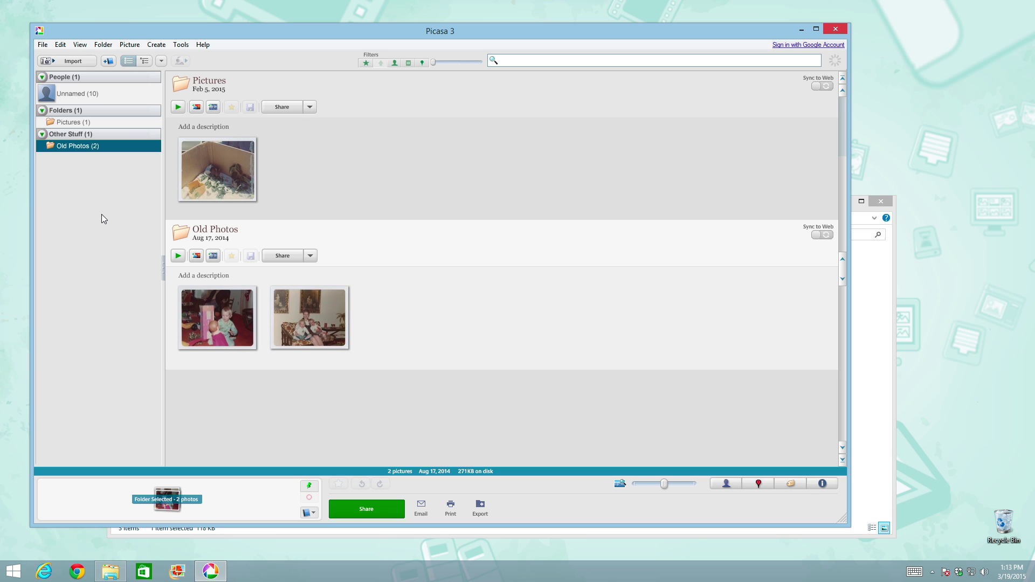
{"action": "left_click", "coordinate": [83, 60]}
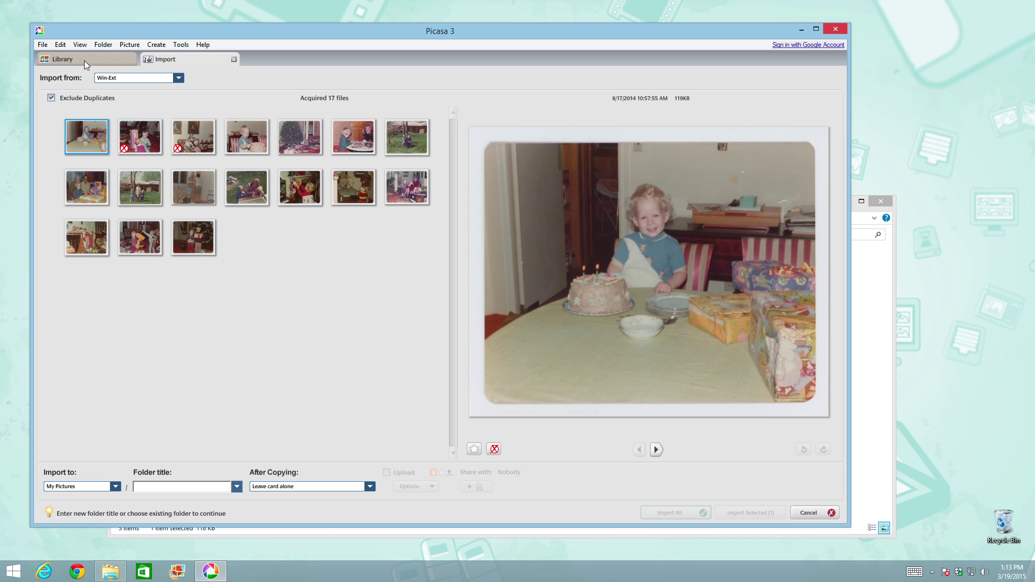
{"action": "left_click", "coordinate": [178, 78]}
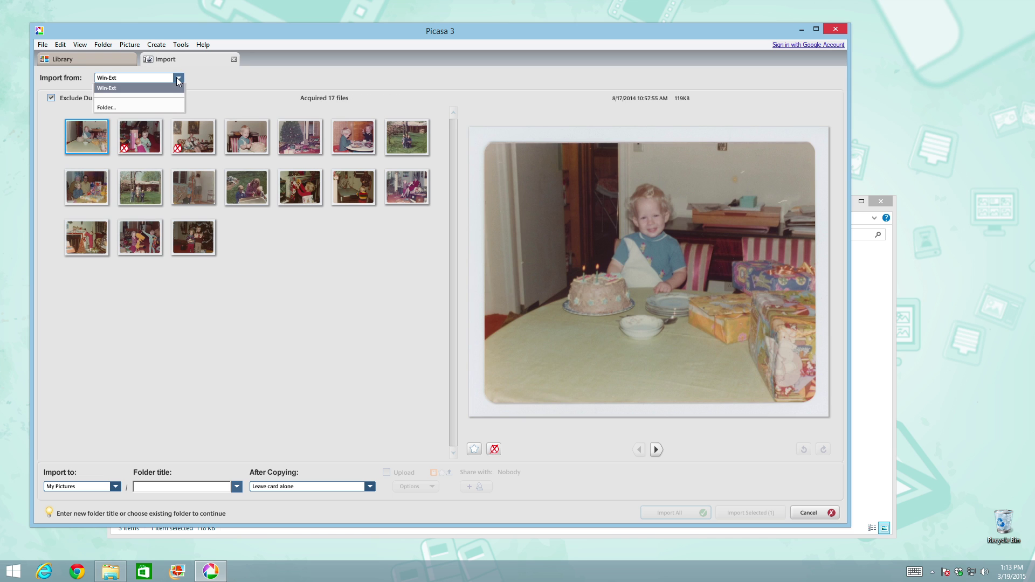
{"action": "left_click", "coordinate": [234, 59]}
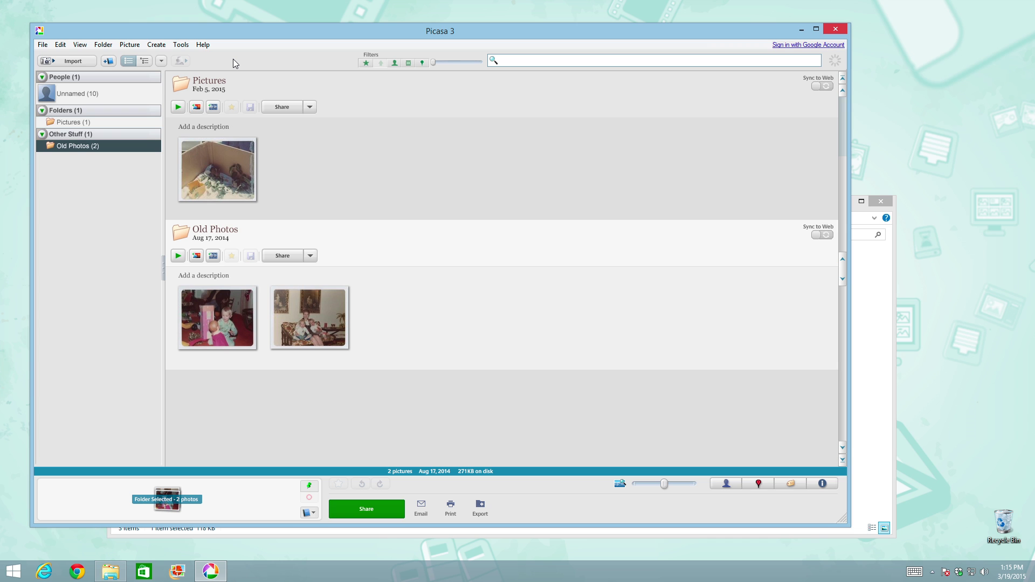
Step: In Folder Manager, set E:\Scanned Photos to Scan Always and confirm
{"action": "left_click", "coordinate": [181, 44]}
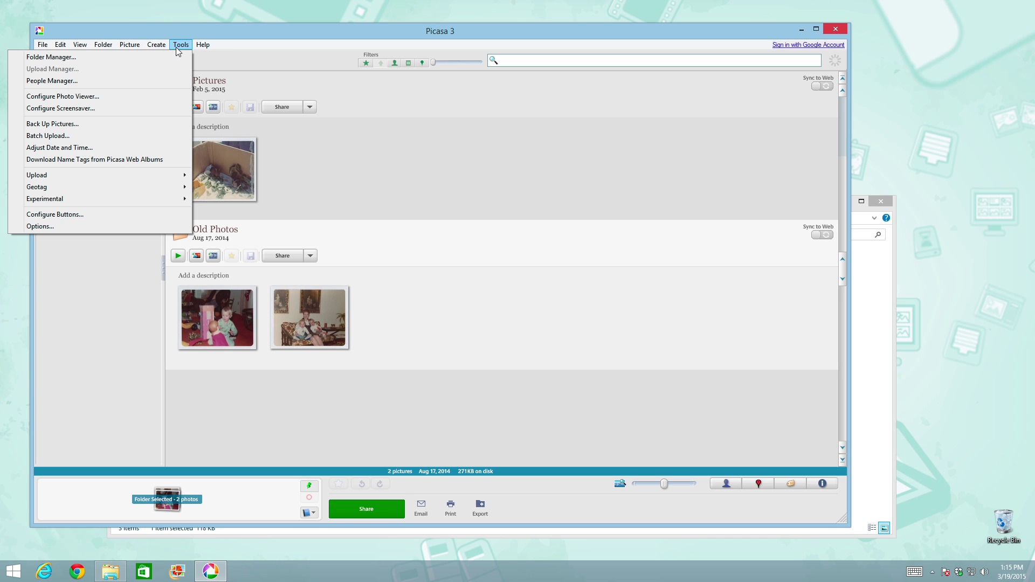
{"action": "left_click", "coordinate": [169, 56]}
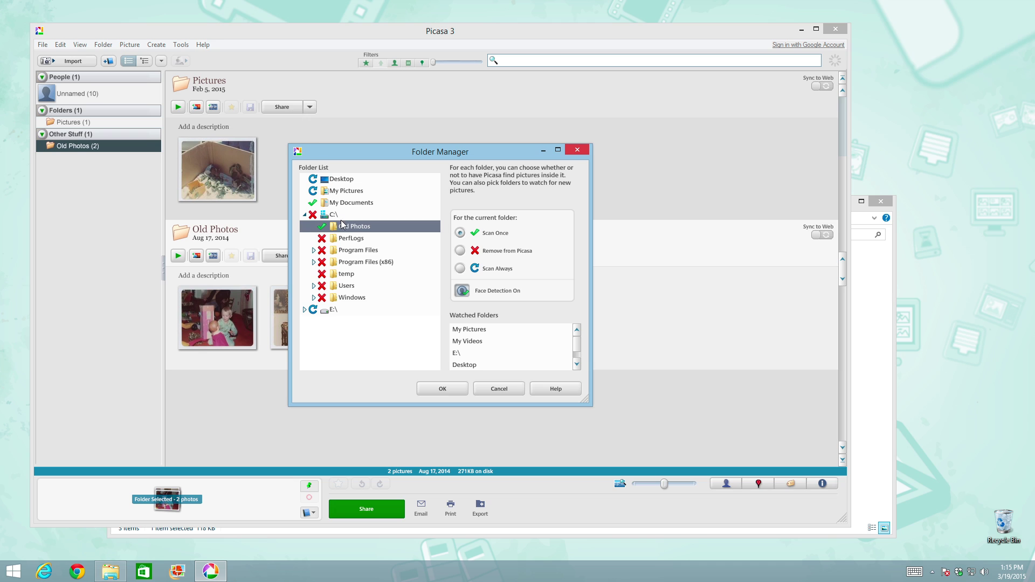
{"action": "left_click", "coordinate": [330, 310]}
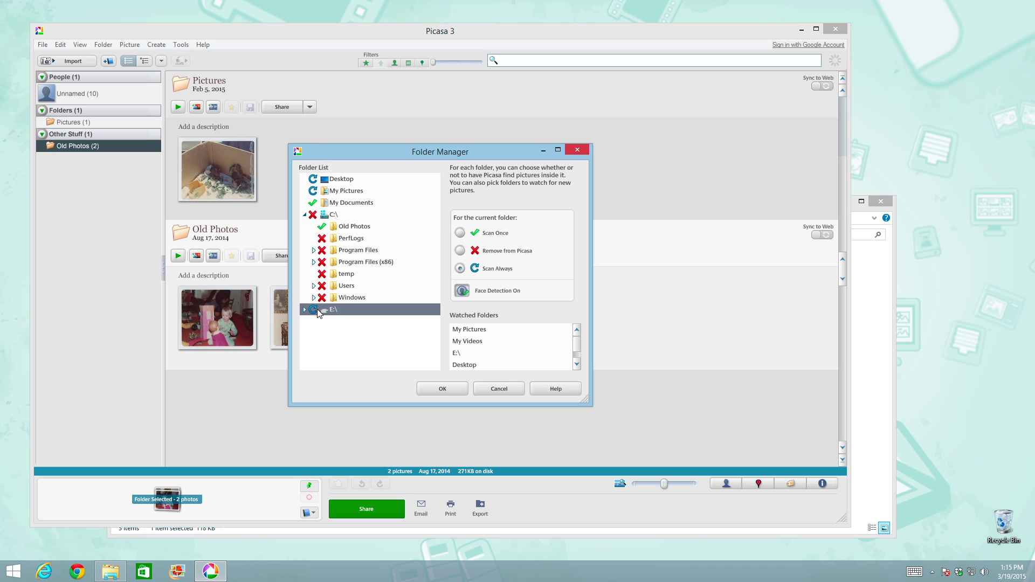
{"action": "left_click", "coordinate": [305, 310]}
{"action": "left_click", "coordinate": [355, 323]}
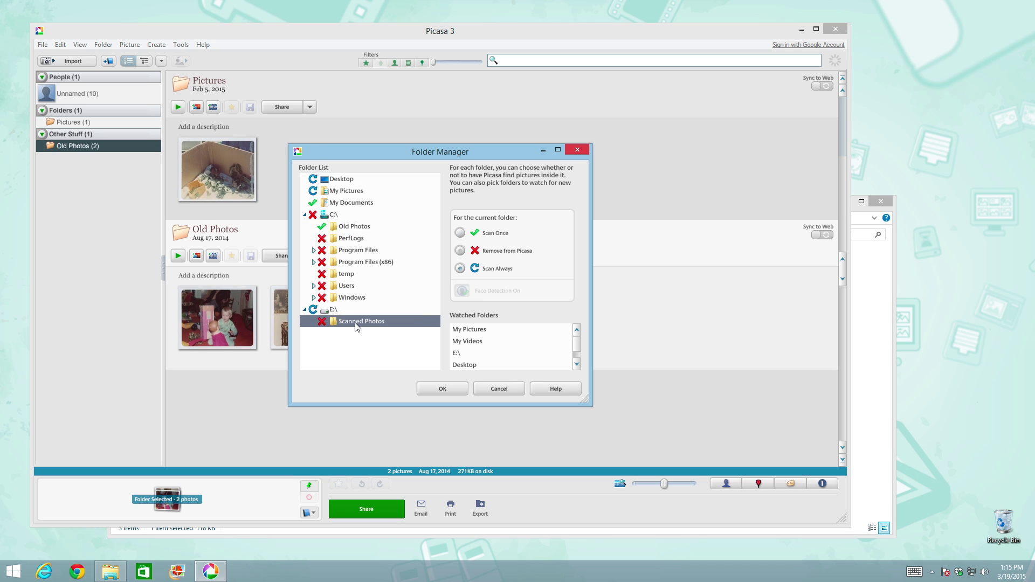
{"action": "left_click", "coordinate": [471, 271]}
{"action": "left_click", "coordinate": [441, 387]}
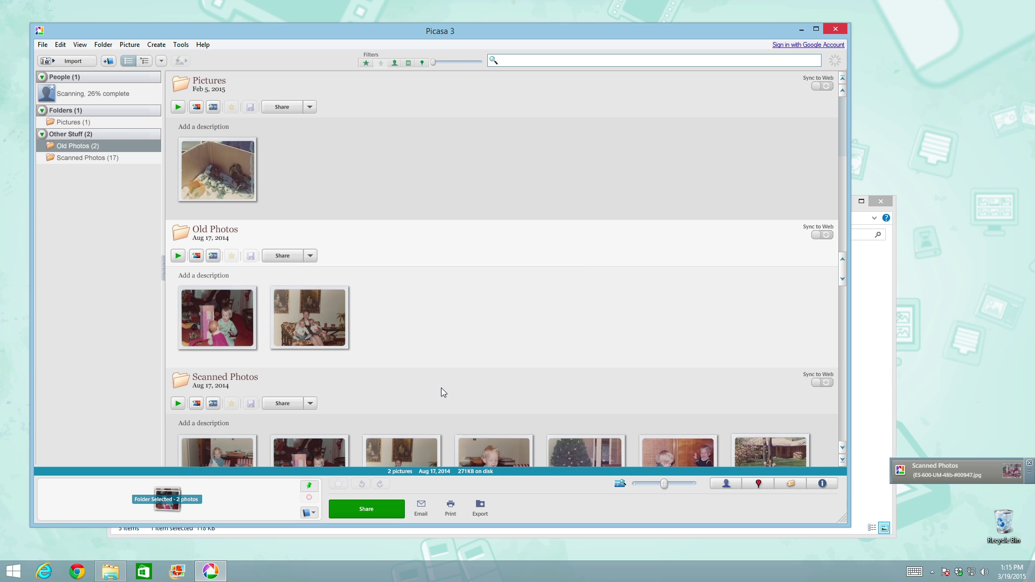
Step: Move the Old Photos folder from Other Stuff into the Folders collection
{"action": "scroll", "coordinate": [441, 387], "scroll_direction": "down", "scroll_amount": 4}
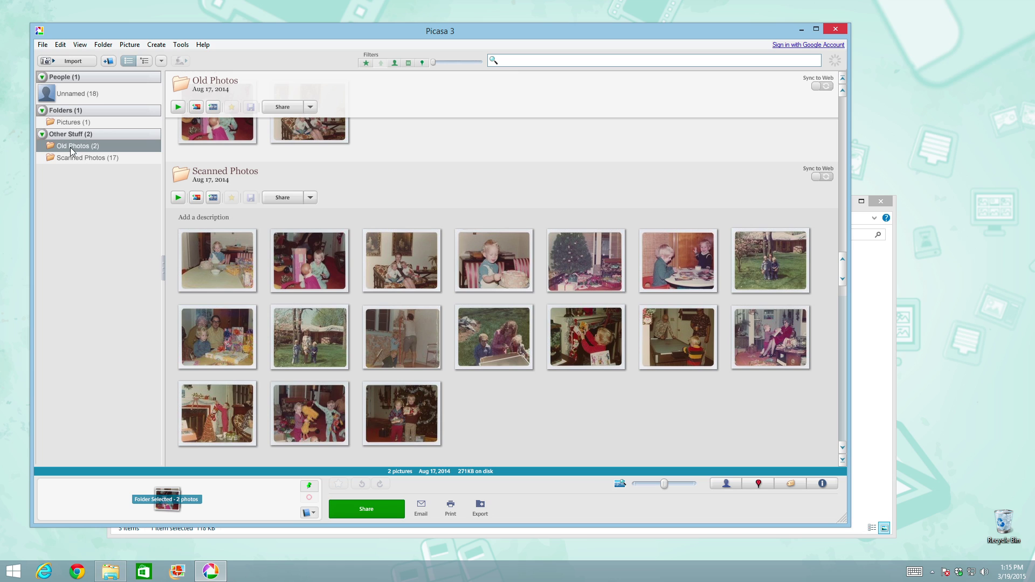
{"action": "left_click", "coordinate": [74, 156]}
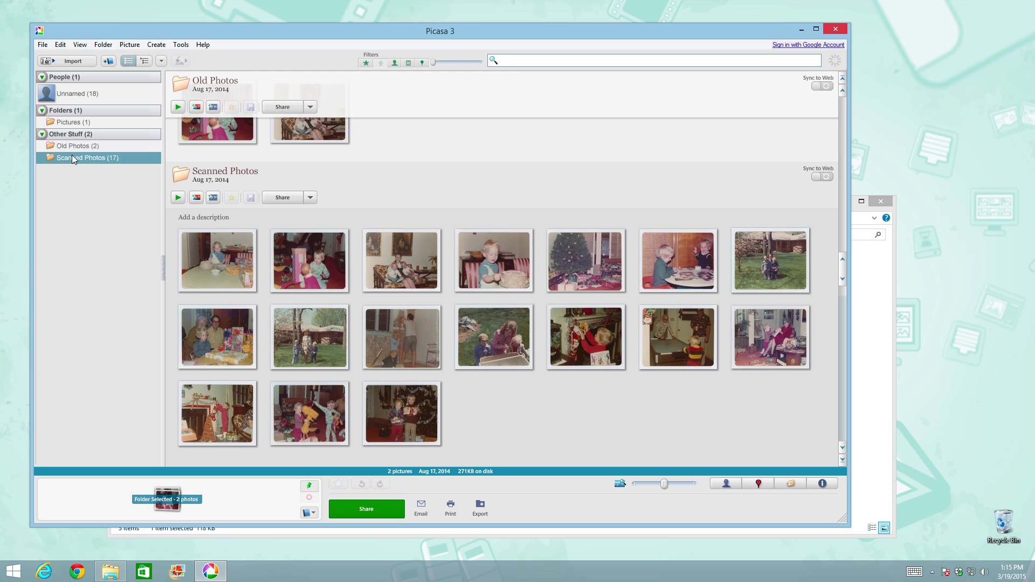
{"action": "left_click", "coordinate": [74, 147]}
{"action": "right_click", "coordinate": [75, 149]}
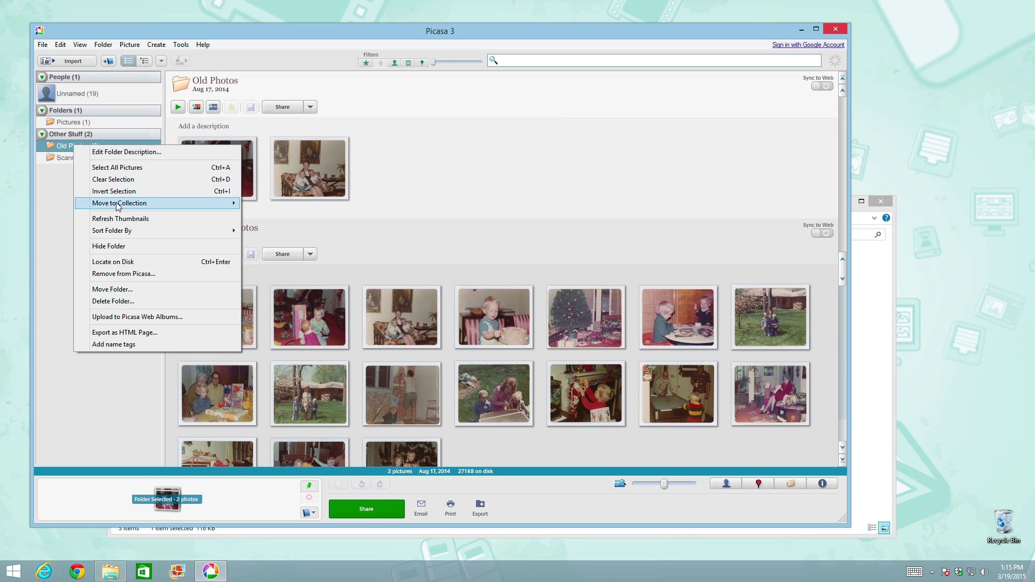
{"action": "mouse_move", "coordinate": [116, 203]}
{"action": "left_click", "coordinate": [261, 214]}
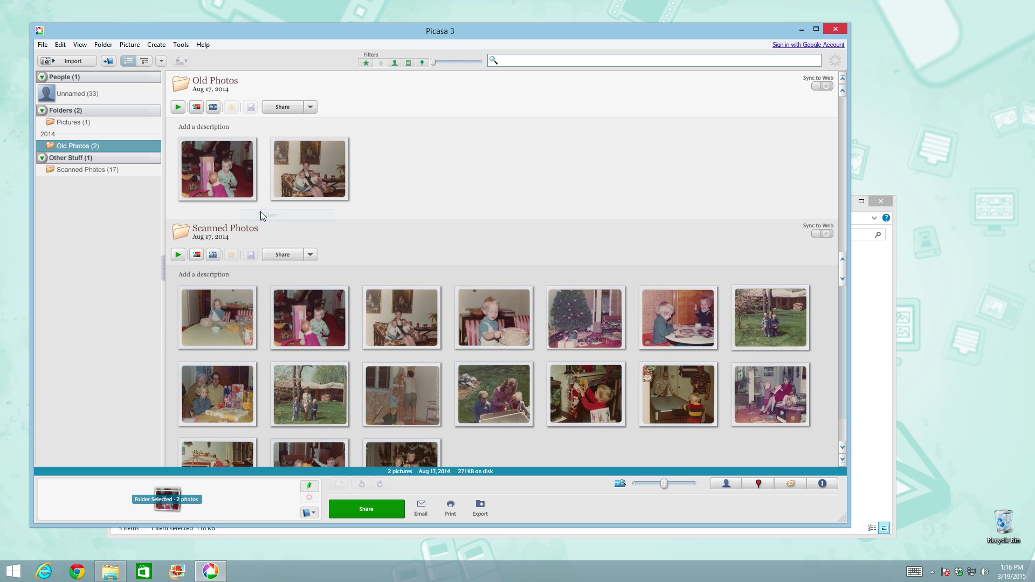
Step: Move the Scanned Photos folder into the Folders collection as well
{"action": "left_click", "coordinate": [76, 169]}
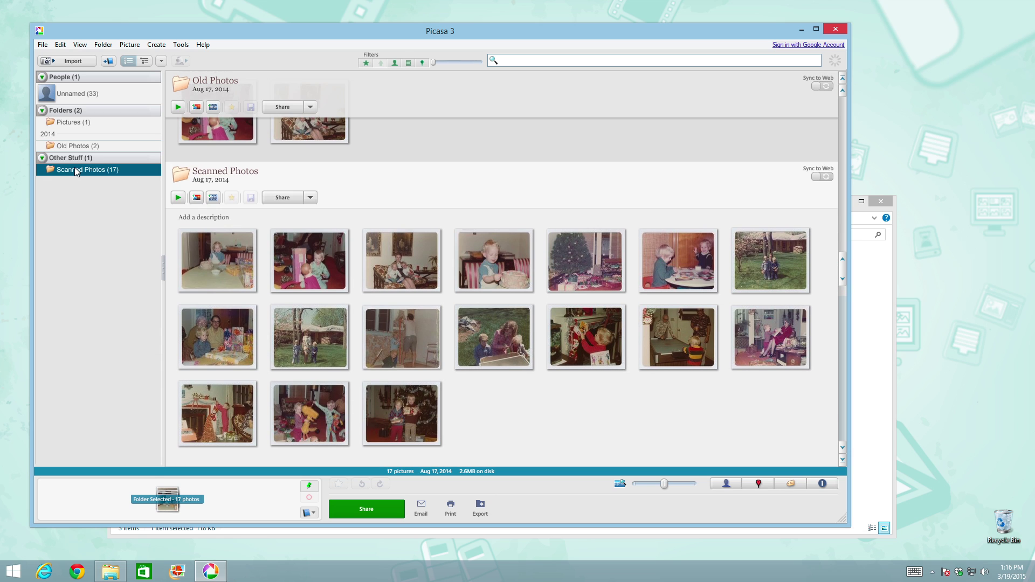
{"action": "right_click", "coordinate": [75, 167]}
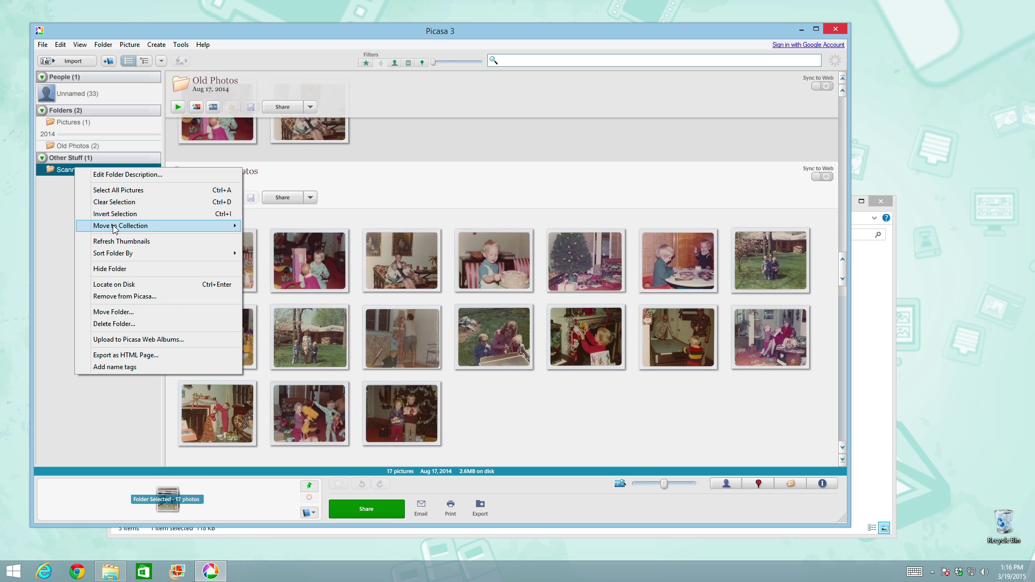
{"action": "mouse_move", "coordinate": [115, 228]}
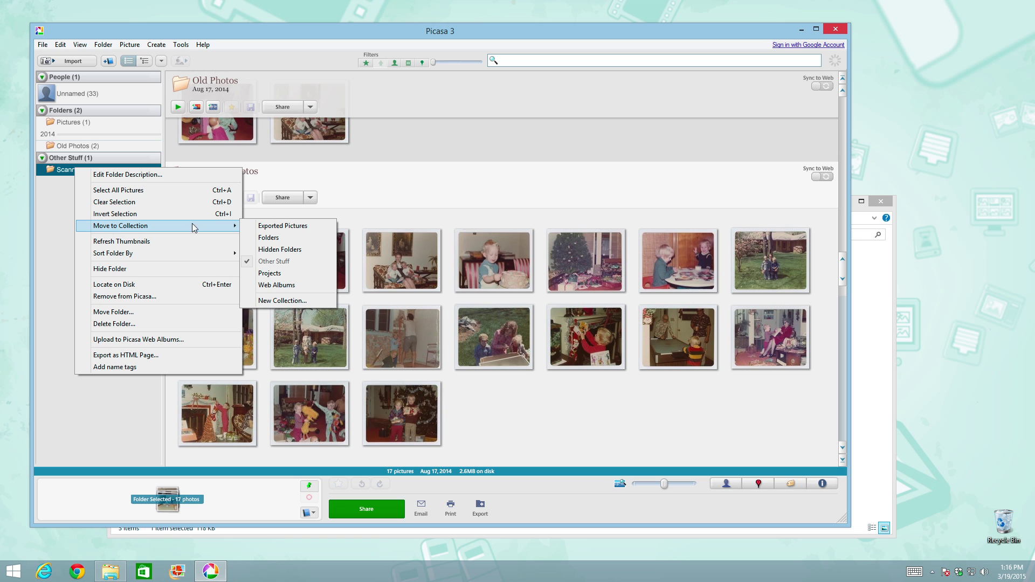
{"action": "left_click", "coordinate": [262, 236]}
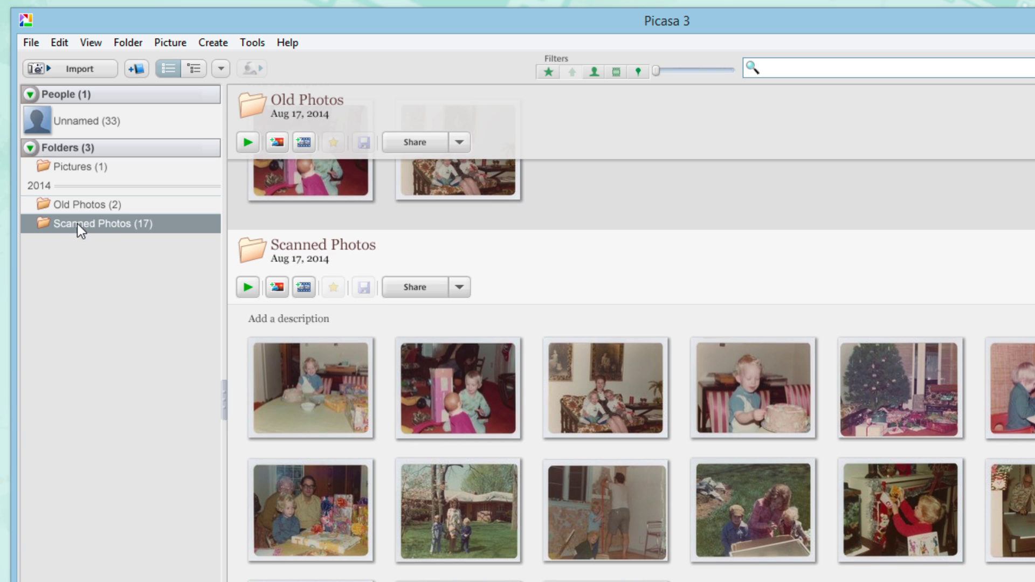
Step: Choose Move Folder... for Scanned Photos to start relocating it on disk
{"action": "right_click", "coordinate": [82, 224]}
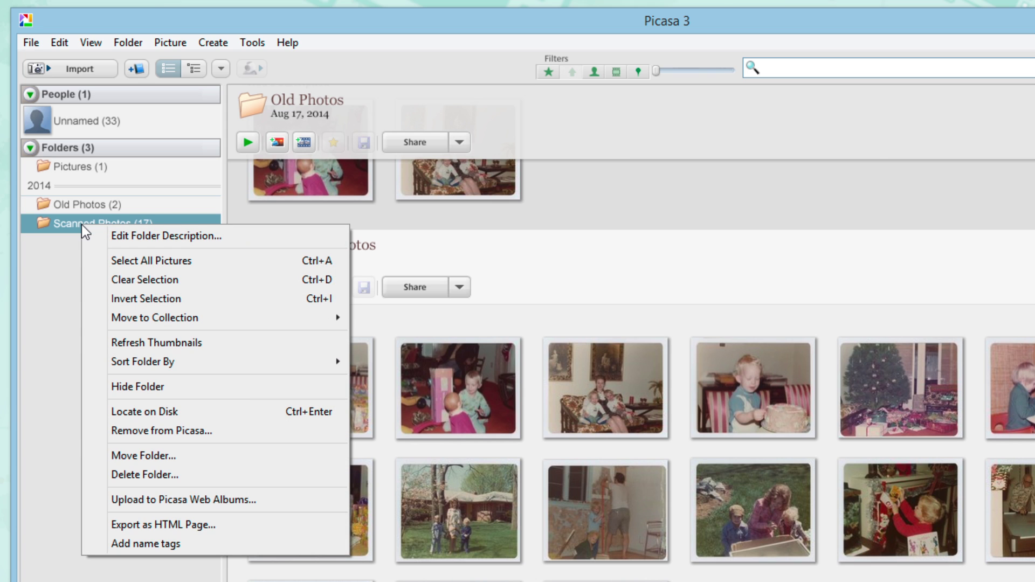
{"action": "left_click", "coordinate": [147, 456]}
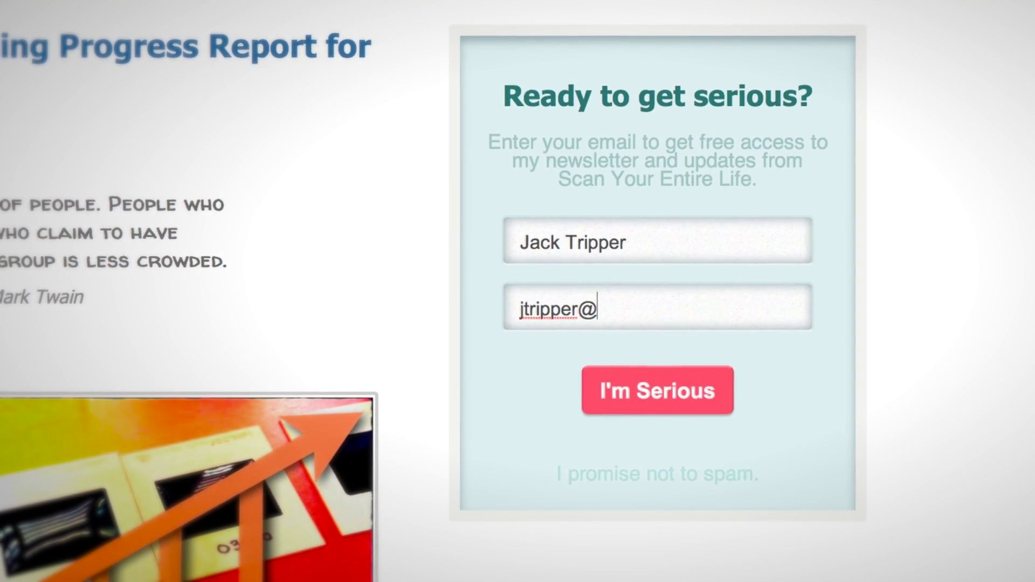
{"action": "type", "text": "gmail.com"}
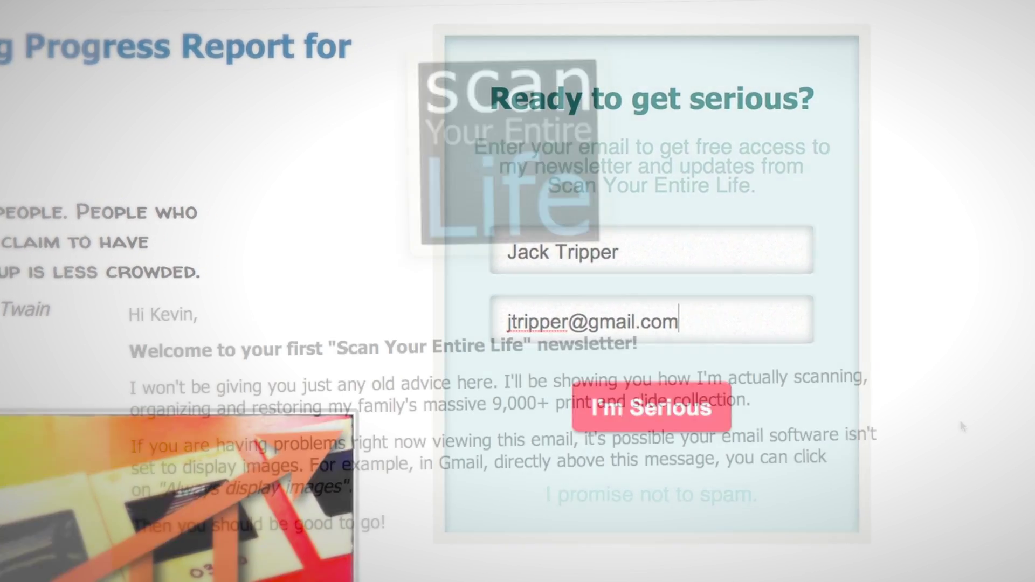